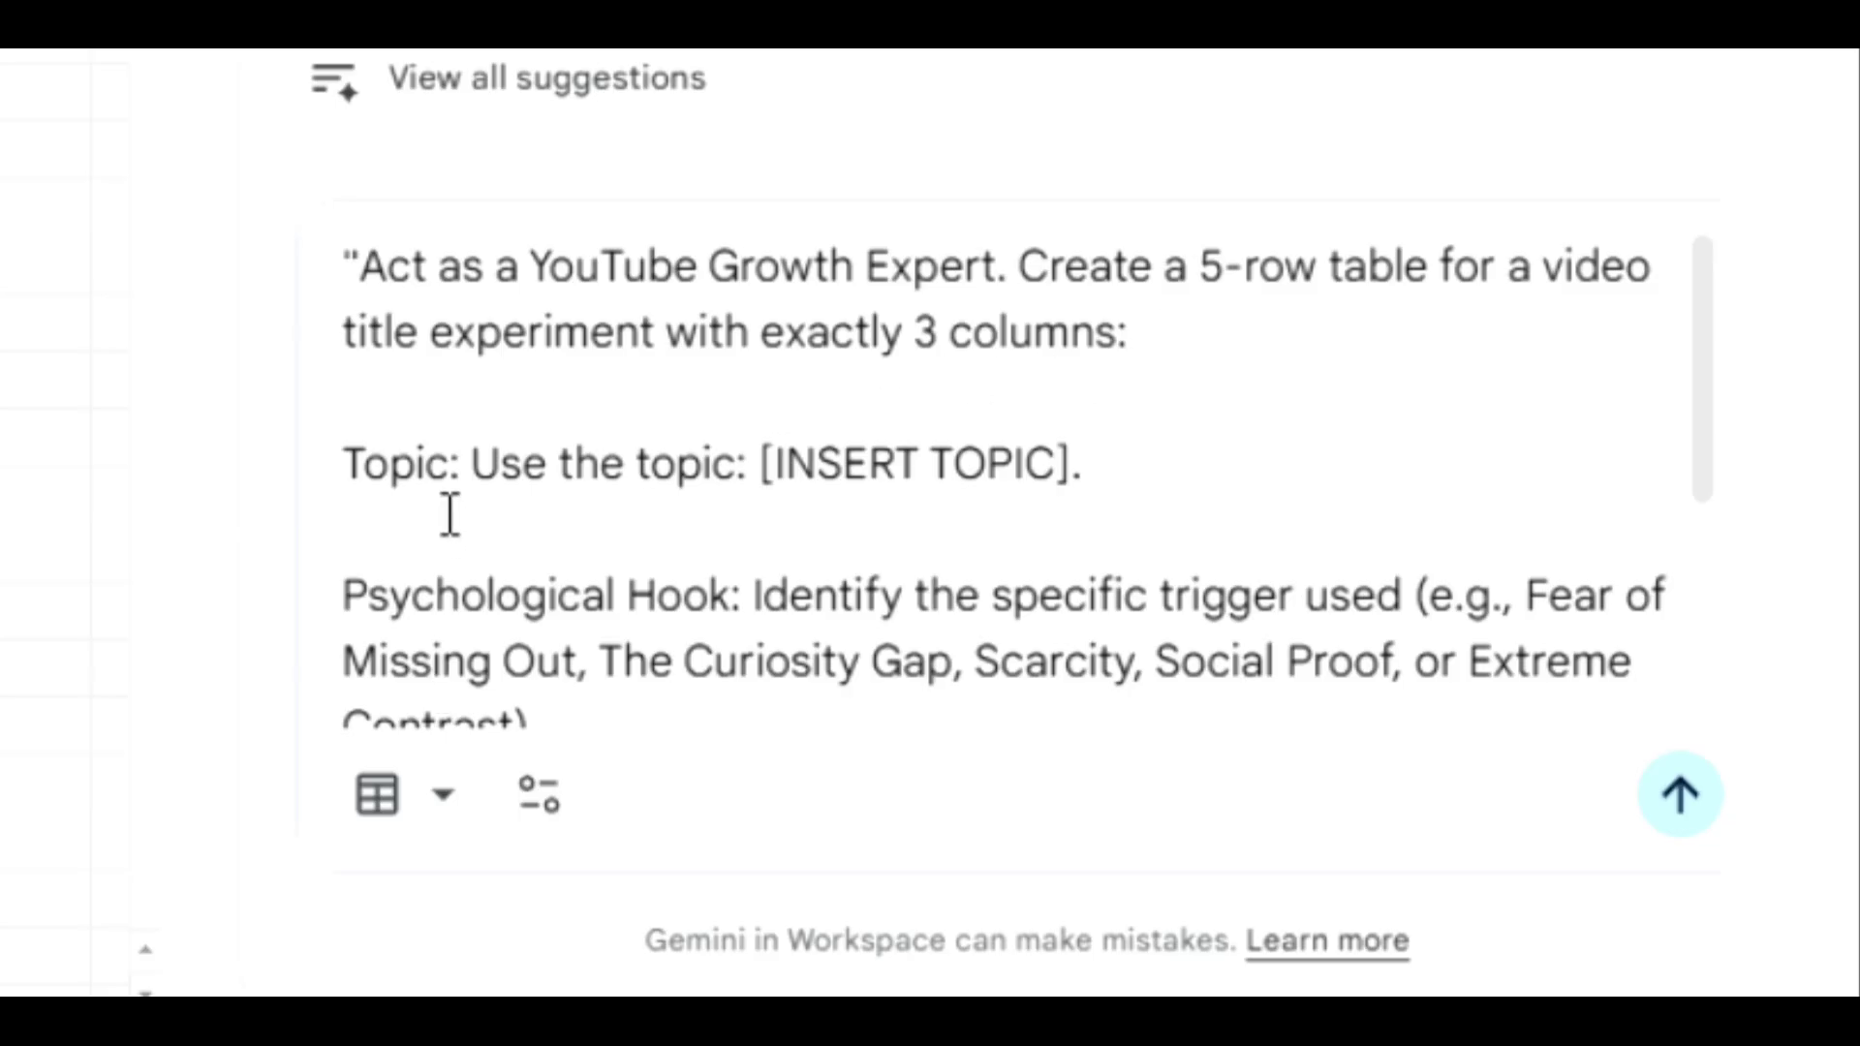
Submit the prepared YouTube Growth Expert prompt to Gemini and insert the generated five-row title table at A1.
scroll(444, 496, down, 3)
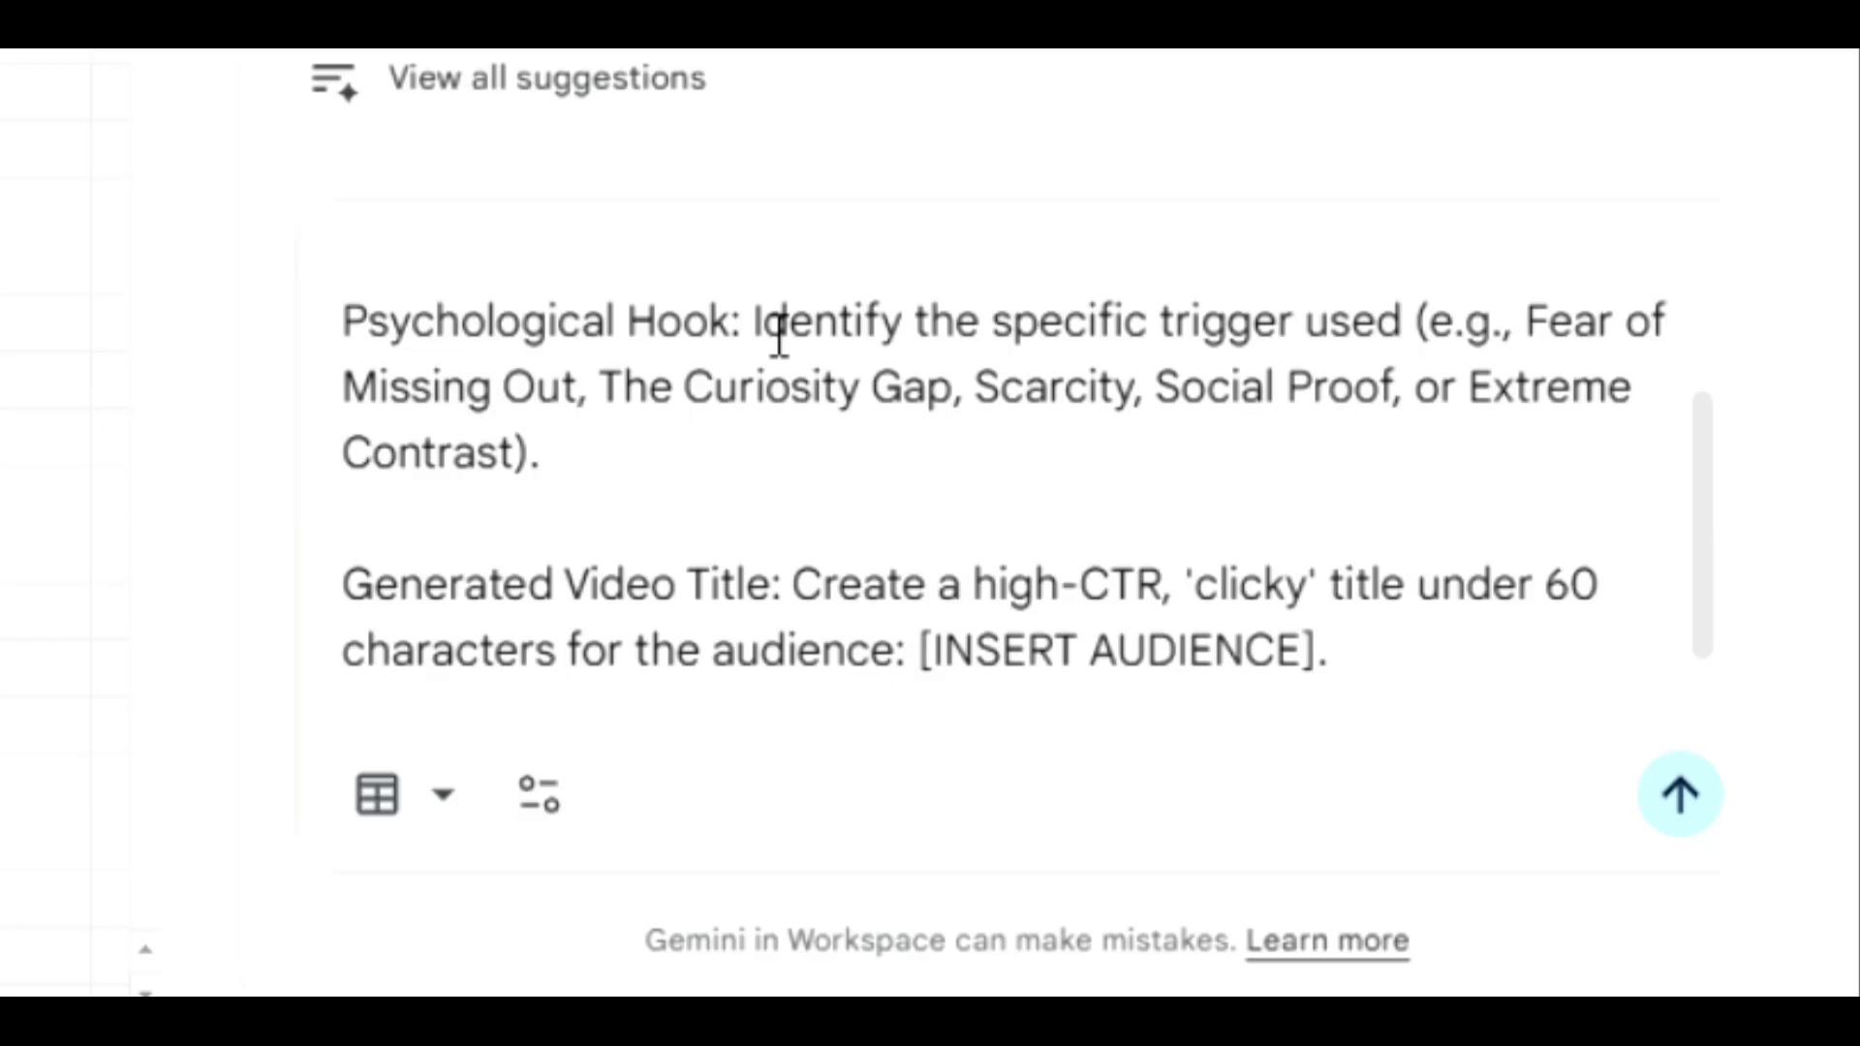
scroll(697, 527, down, 2)
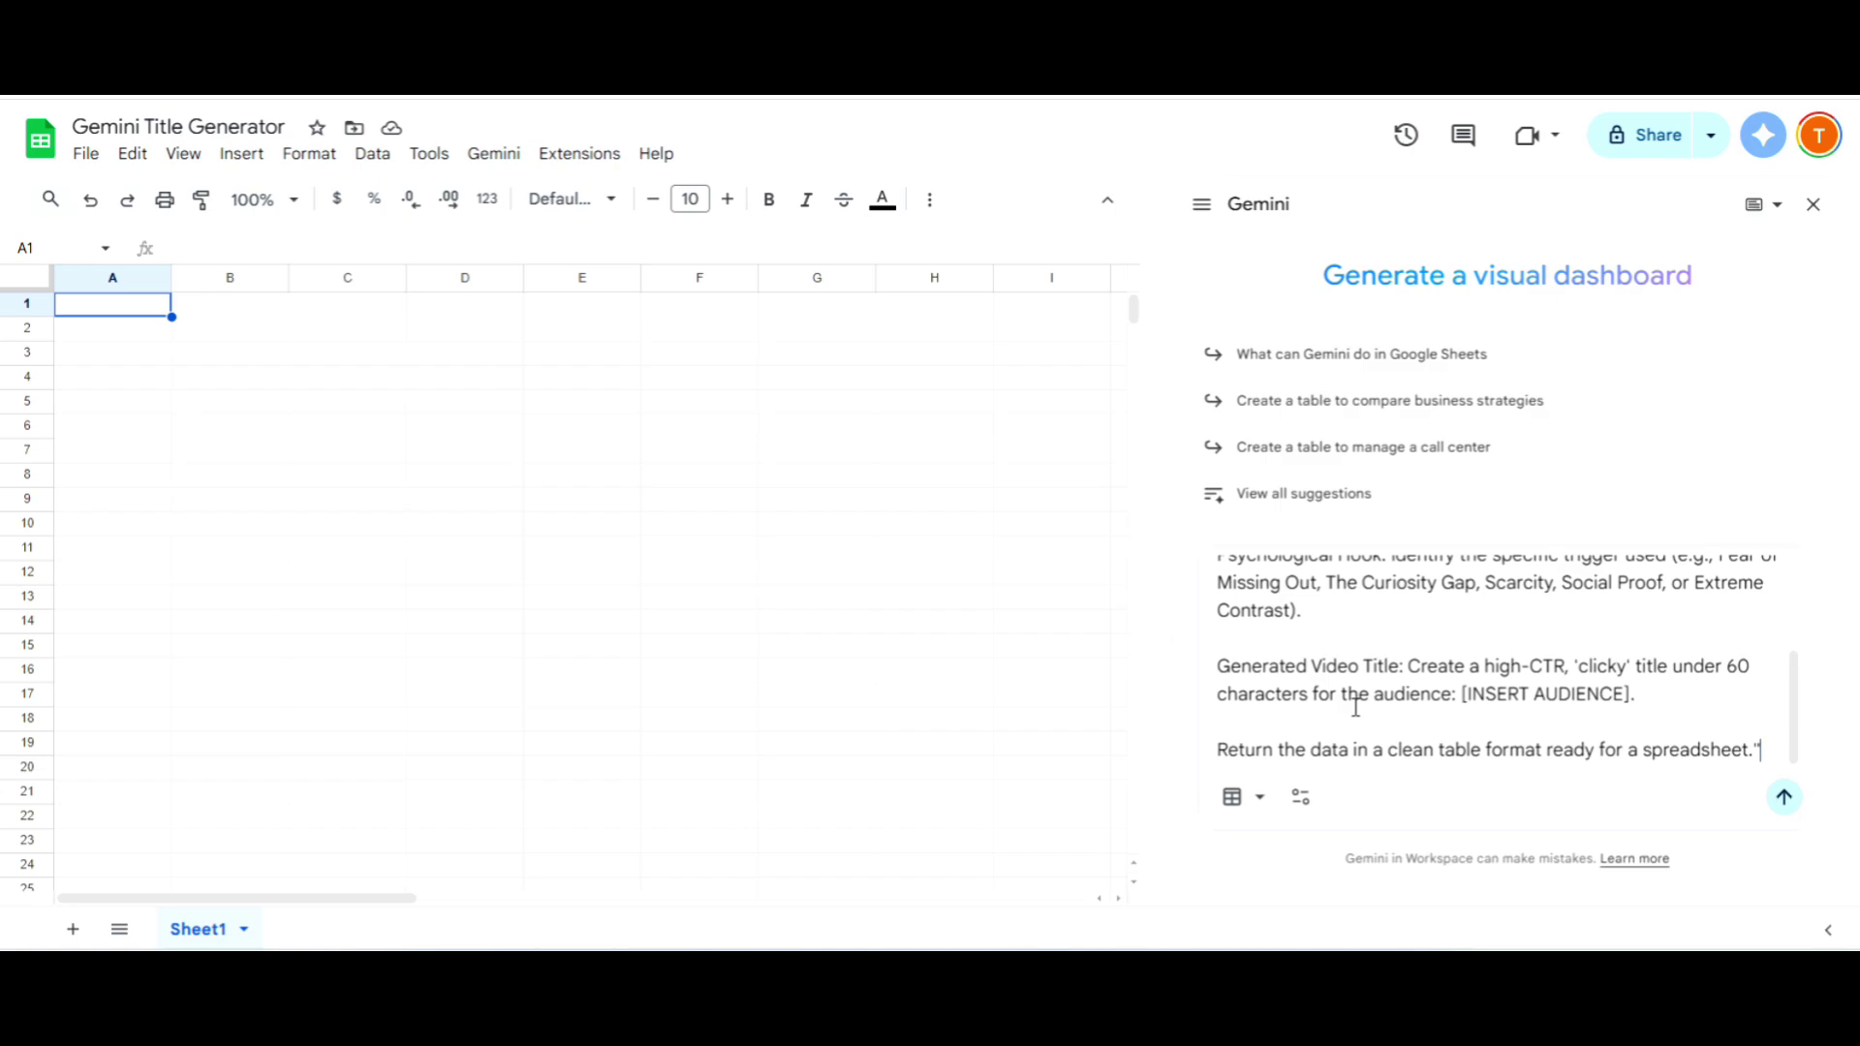
scroll(1356, 706, up, 5)
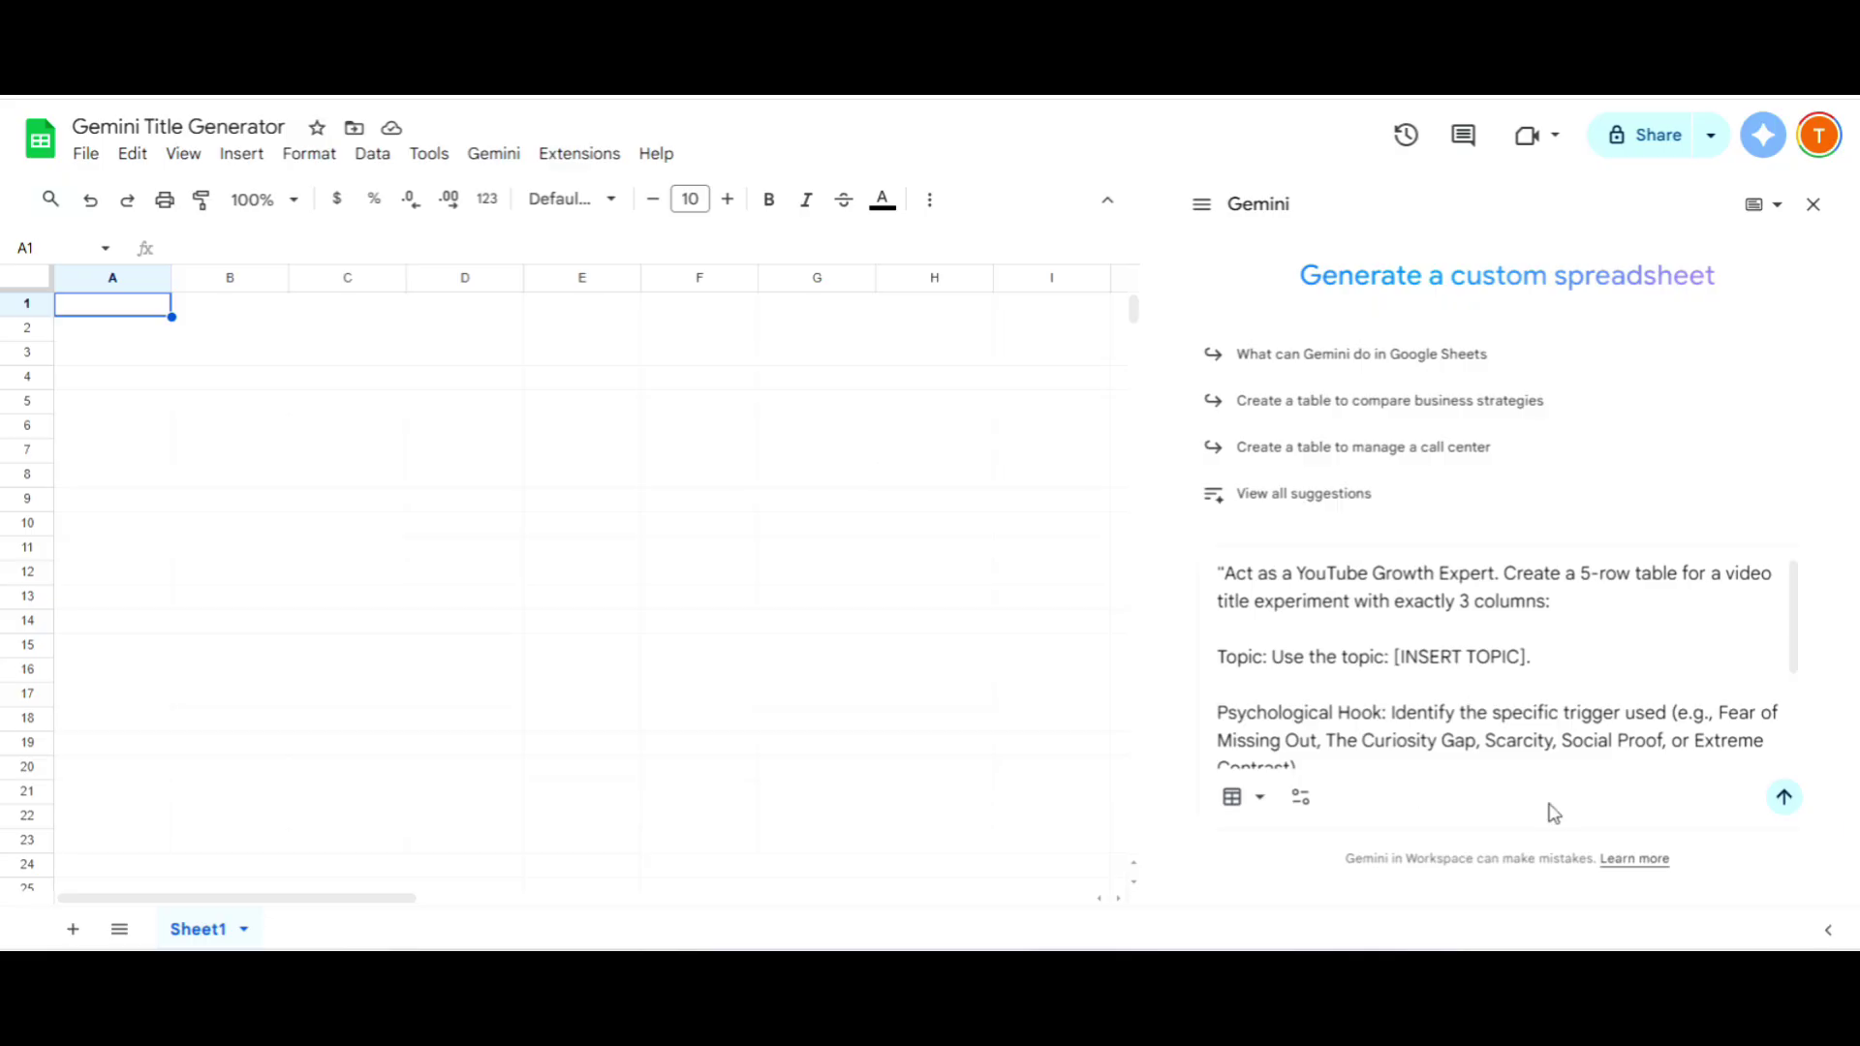
click(1783, 797)
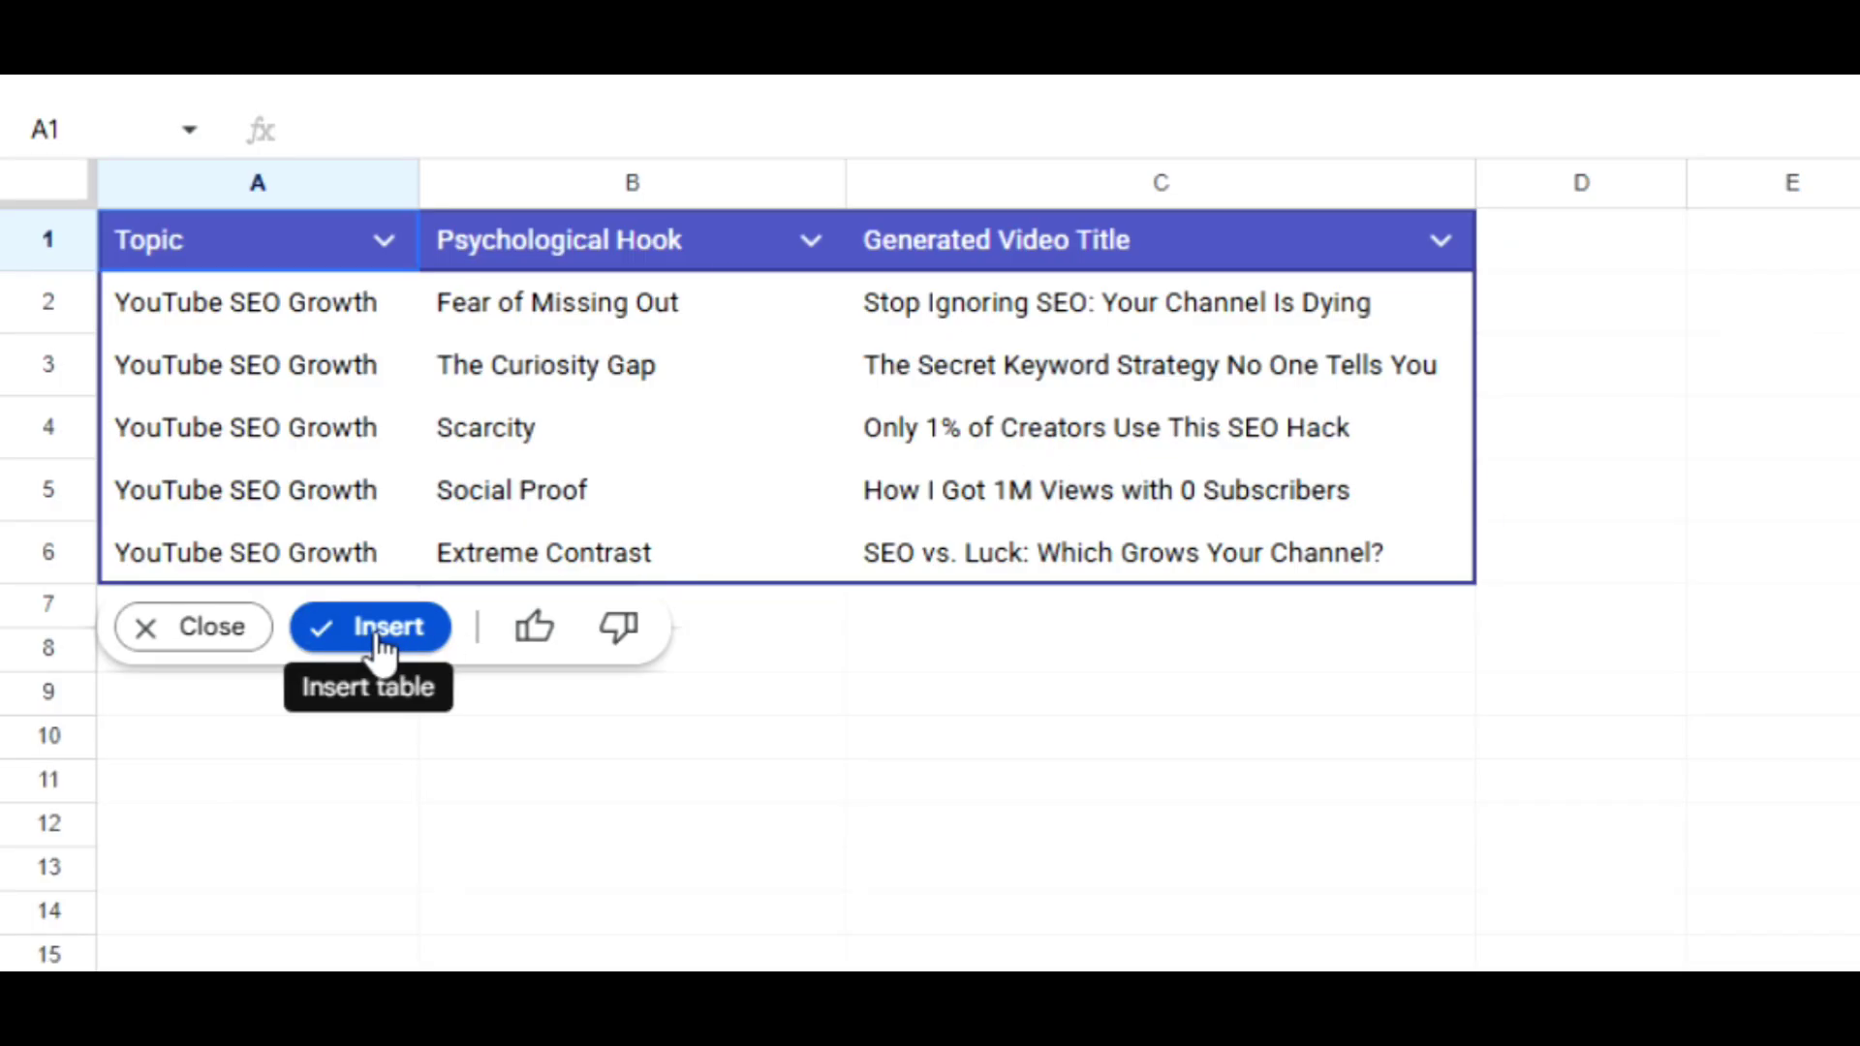
click(378, 634)
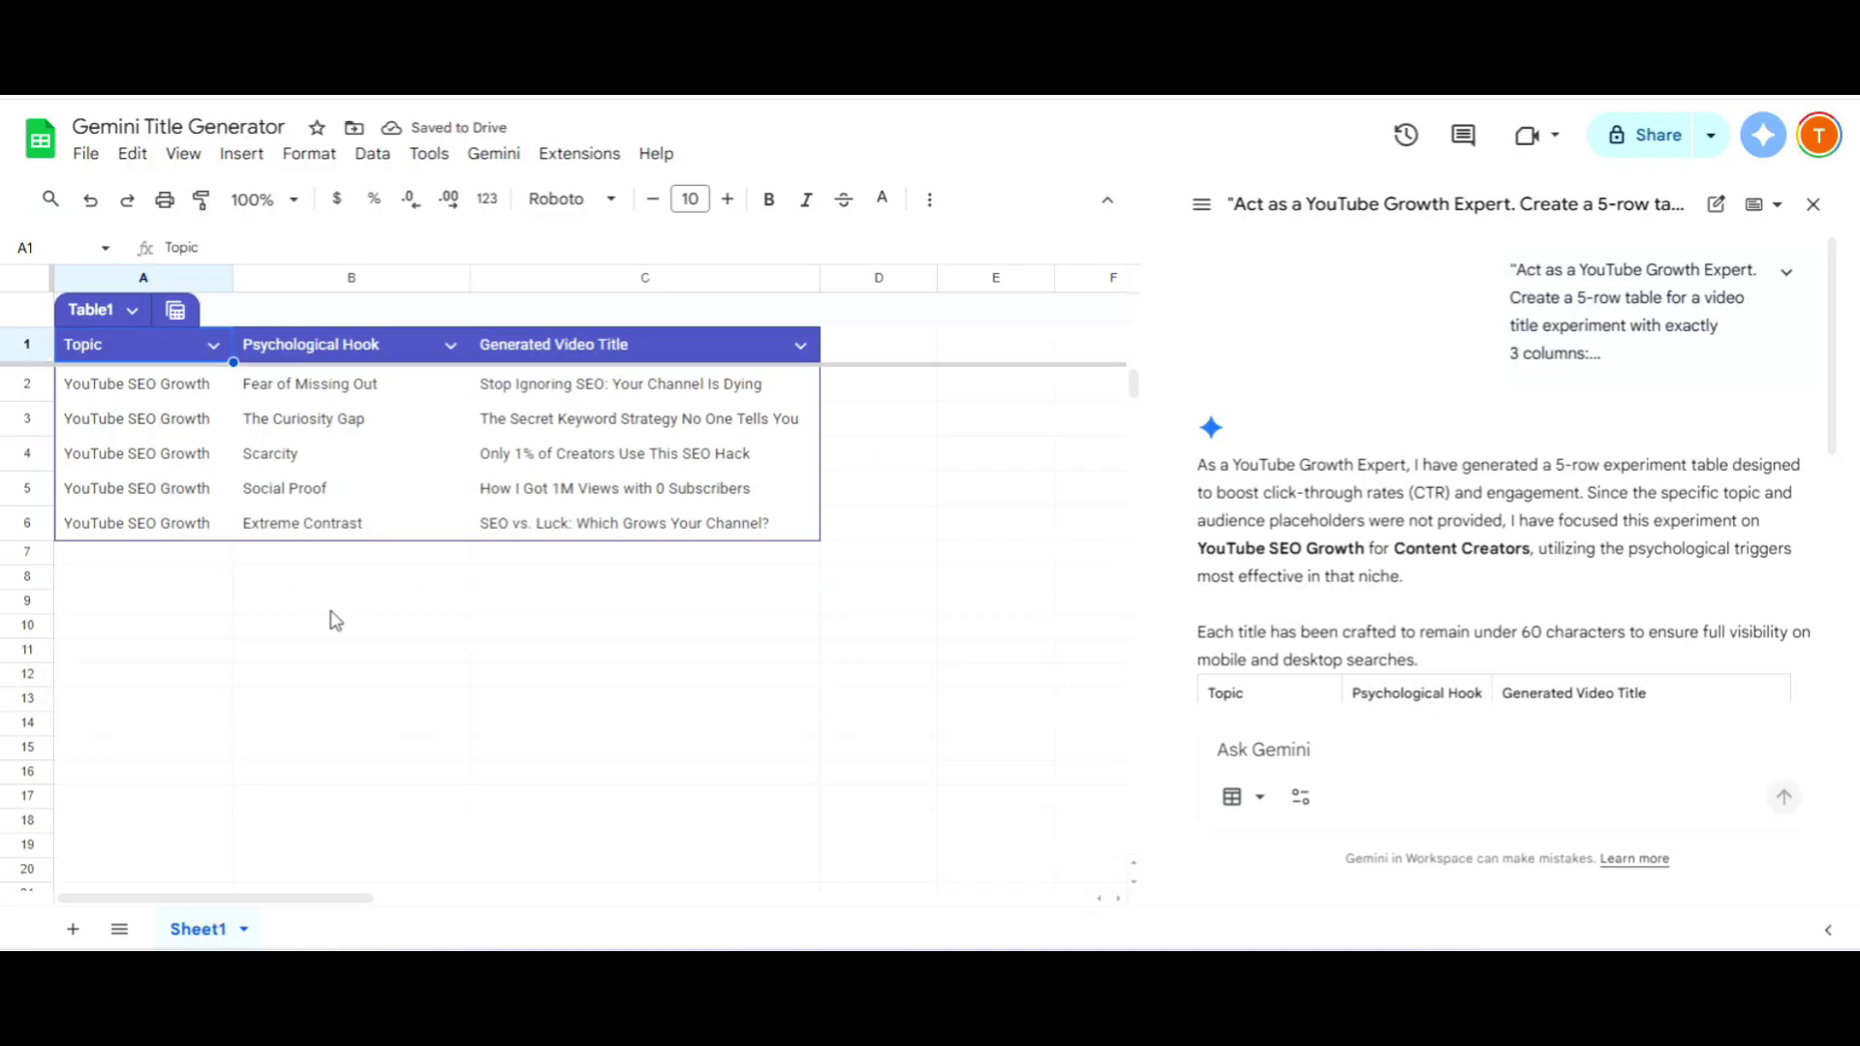
Link the topic in A3 to the cell above with a formula and fill it down through A6.
click(147, 393)
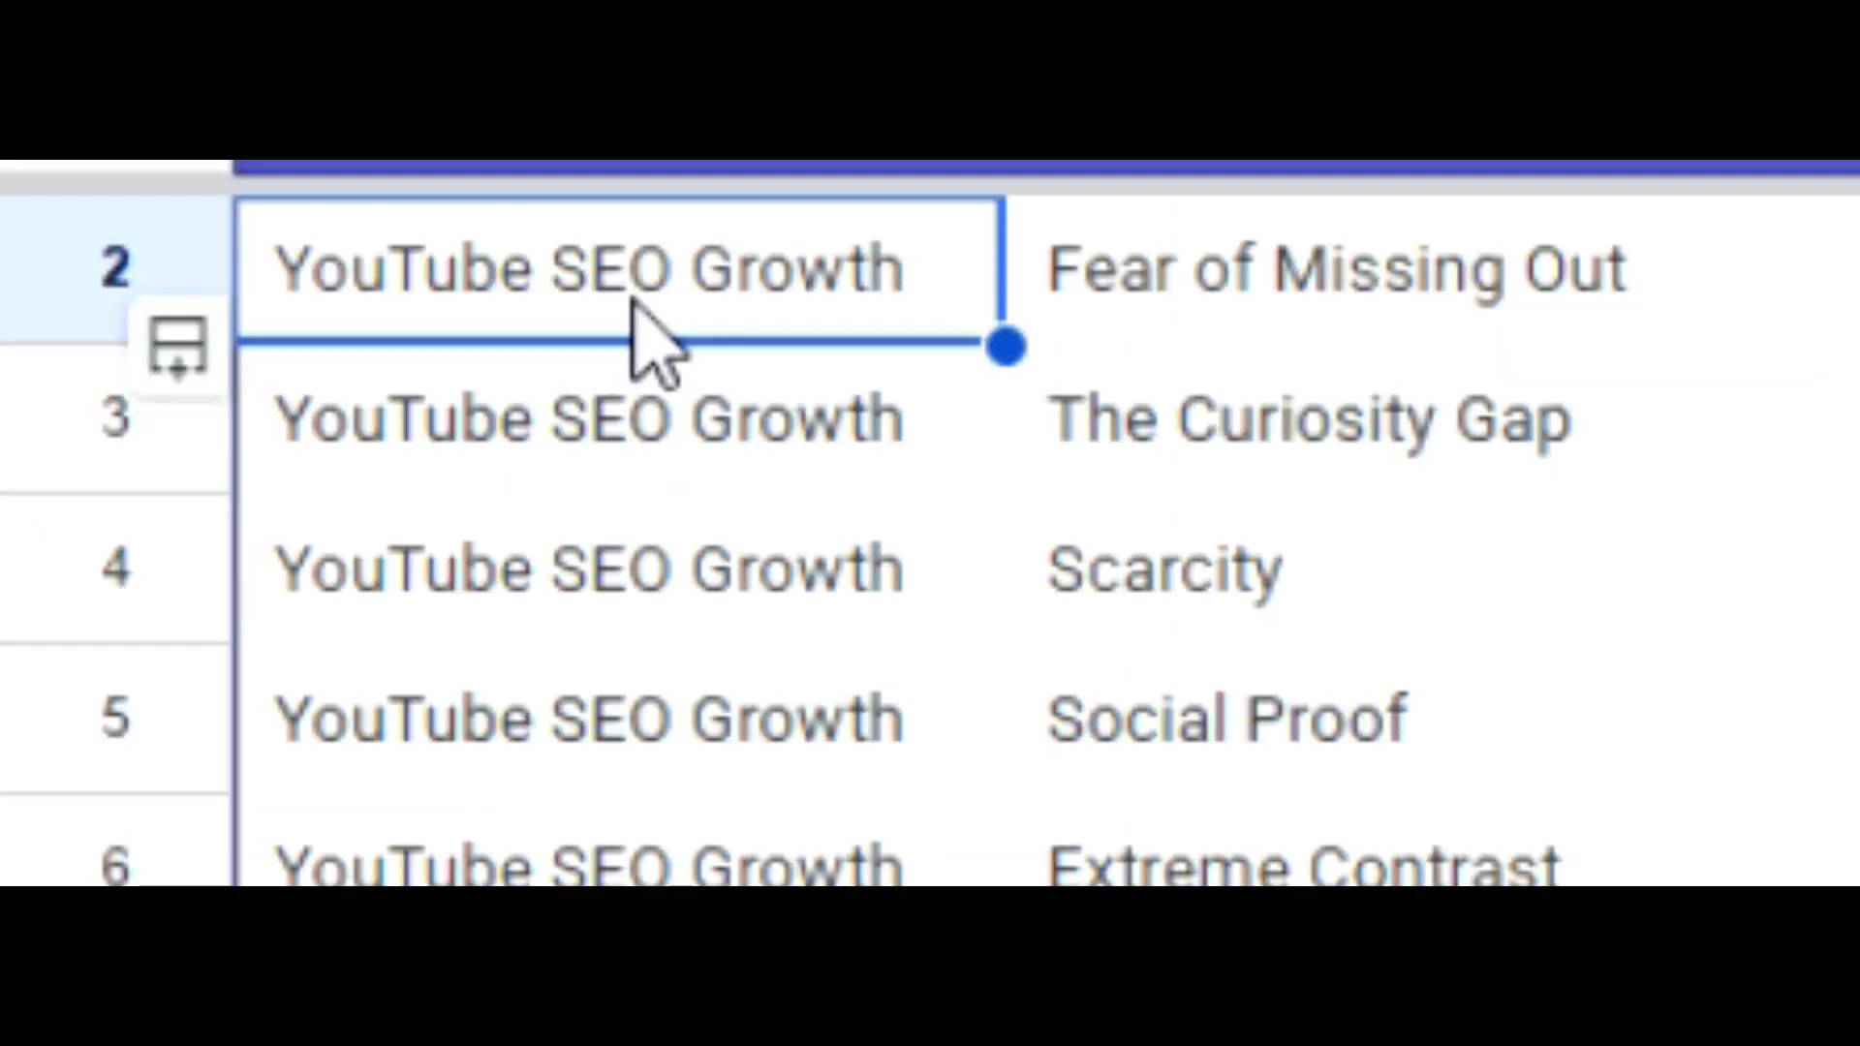
click(664, 451)
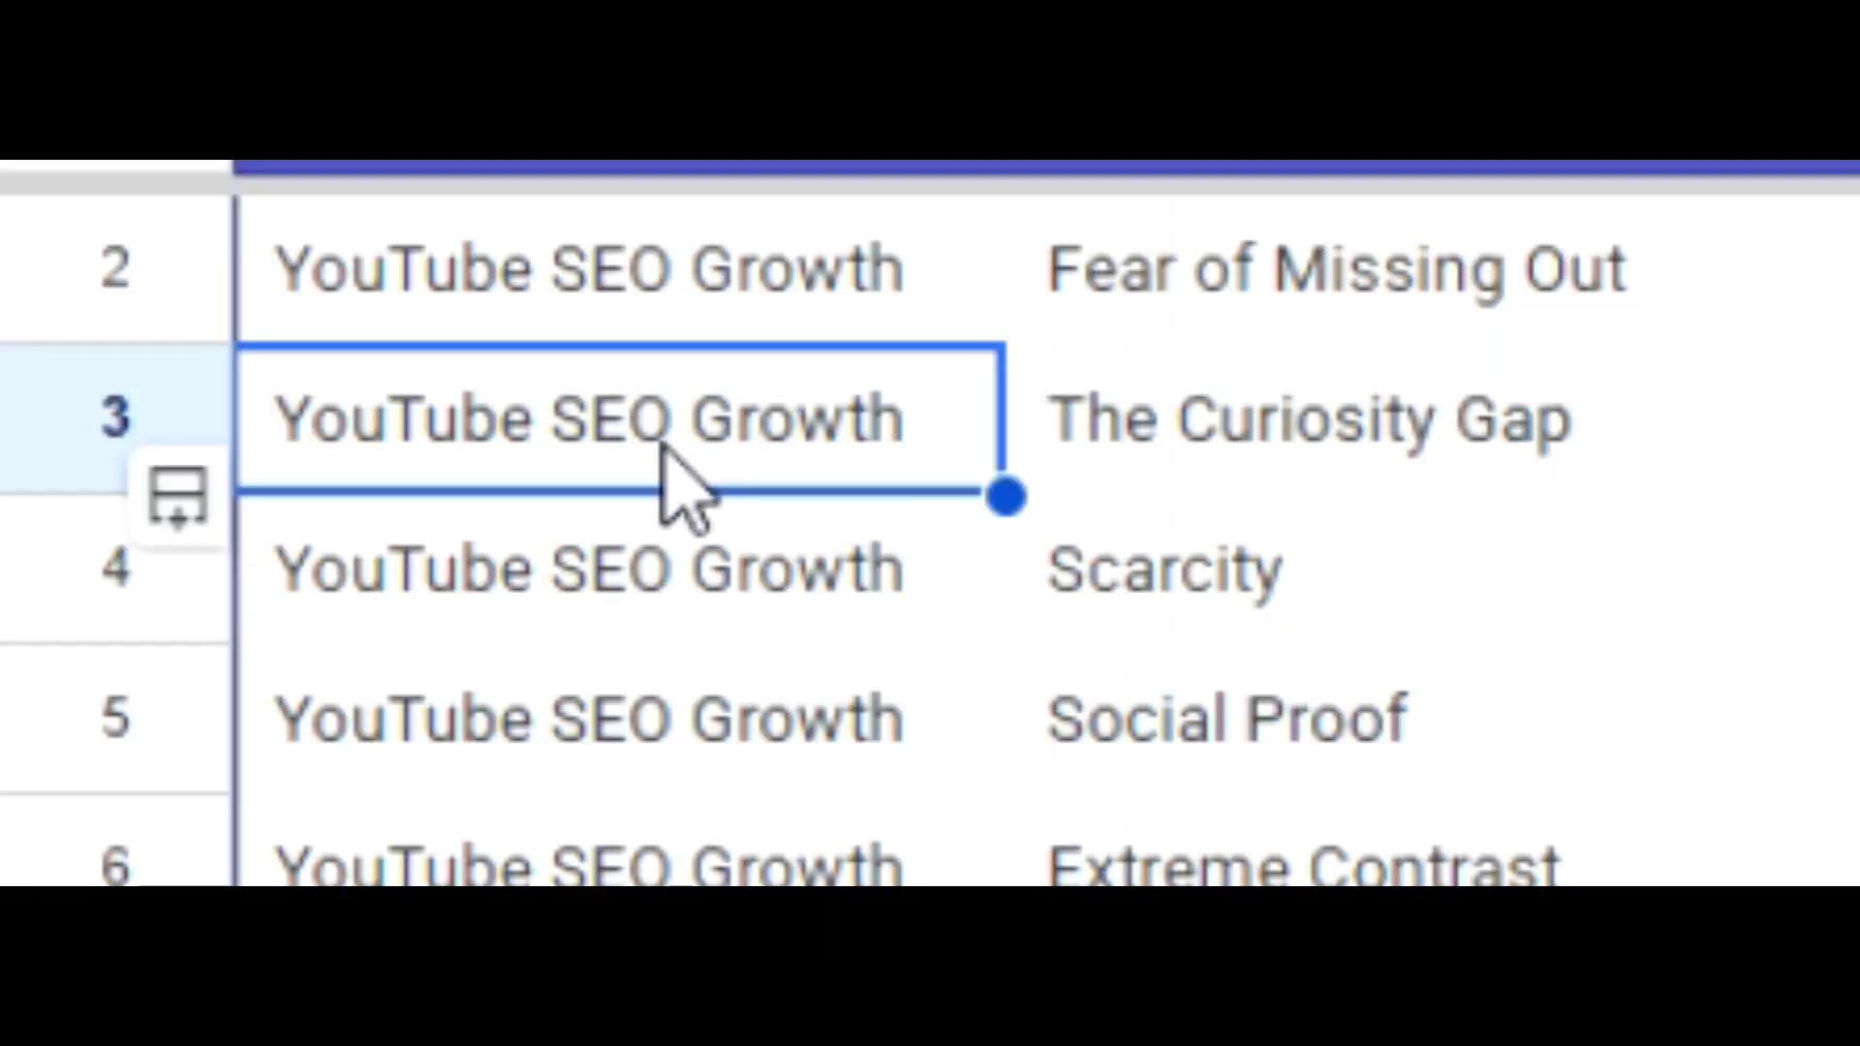
text(+)
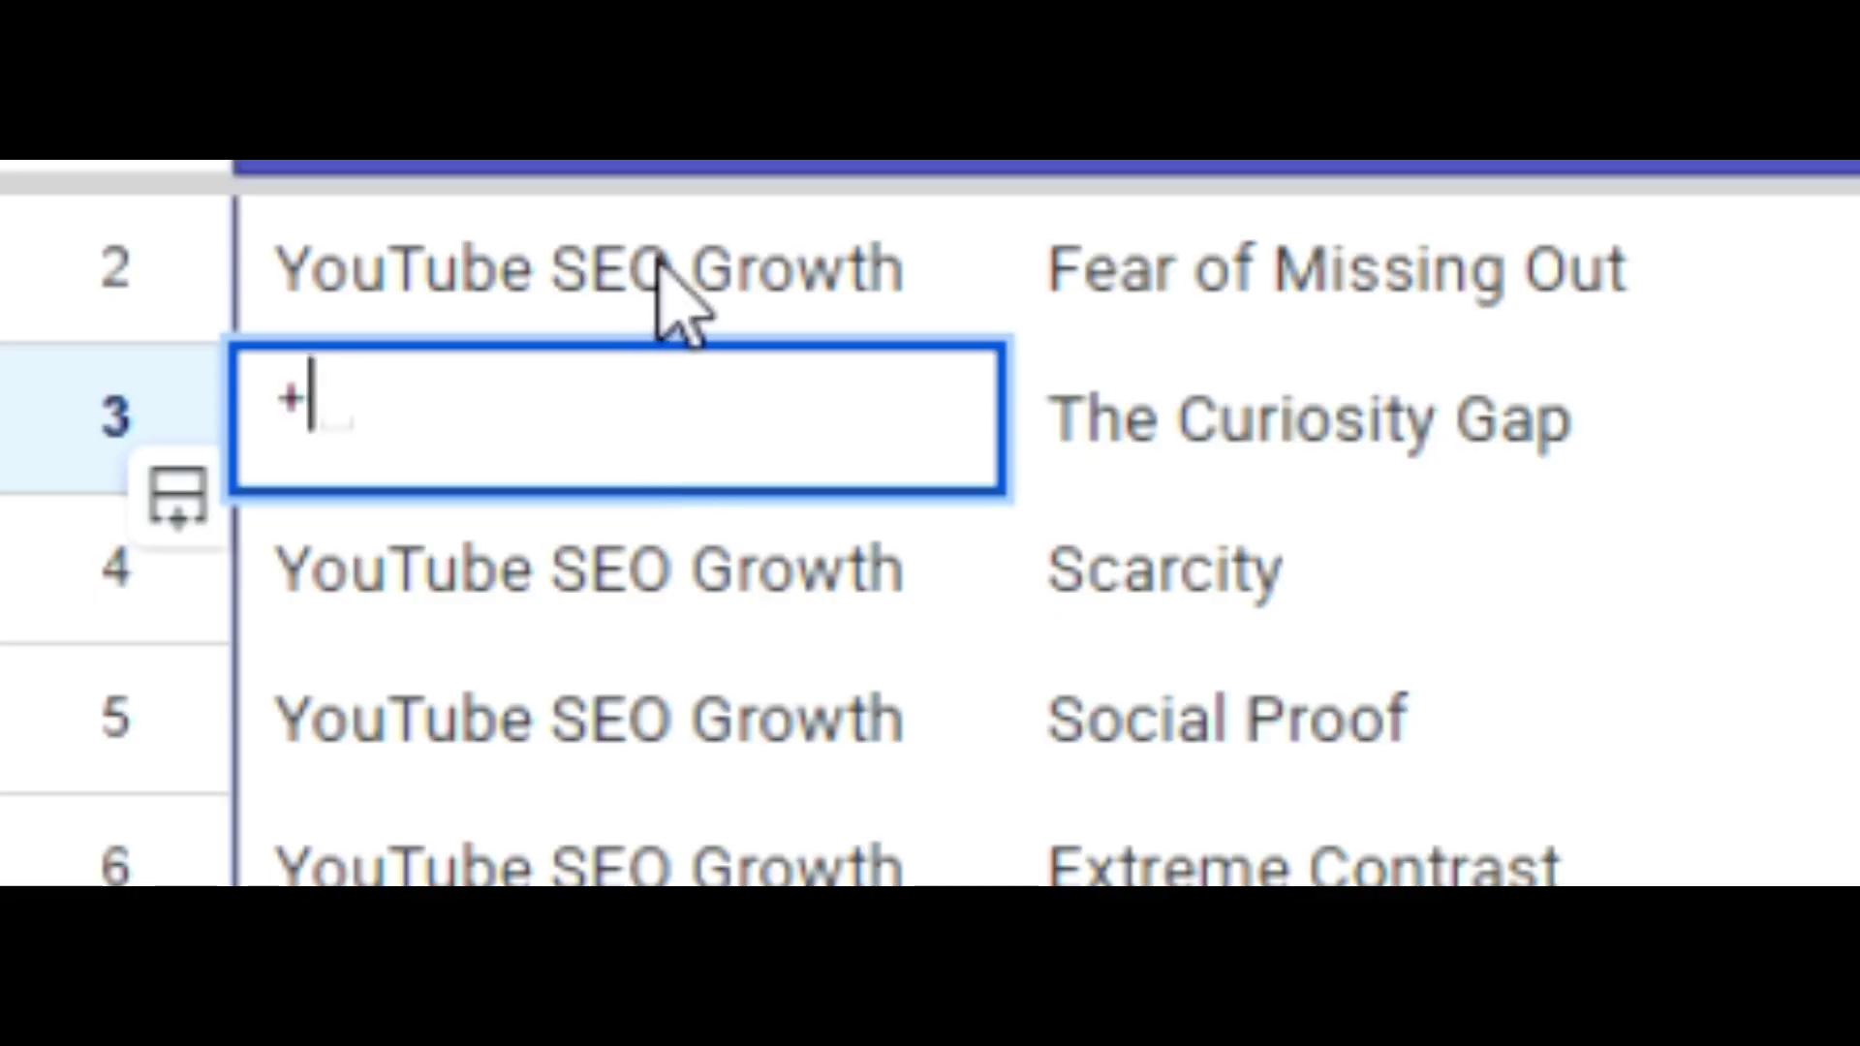
click(665, 264)
key(Return)
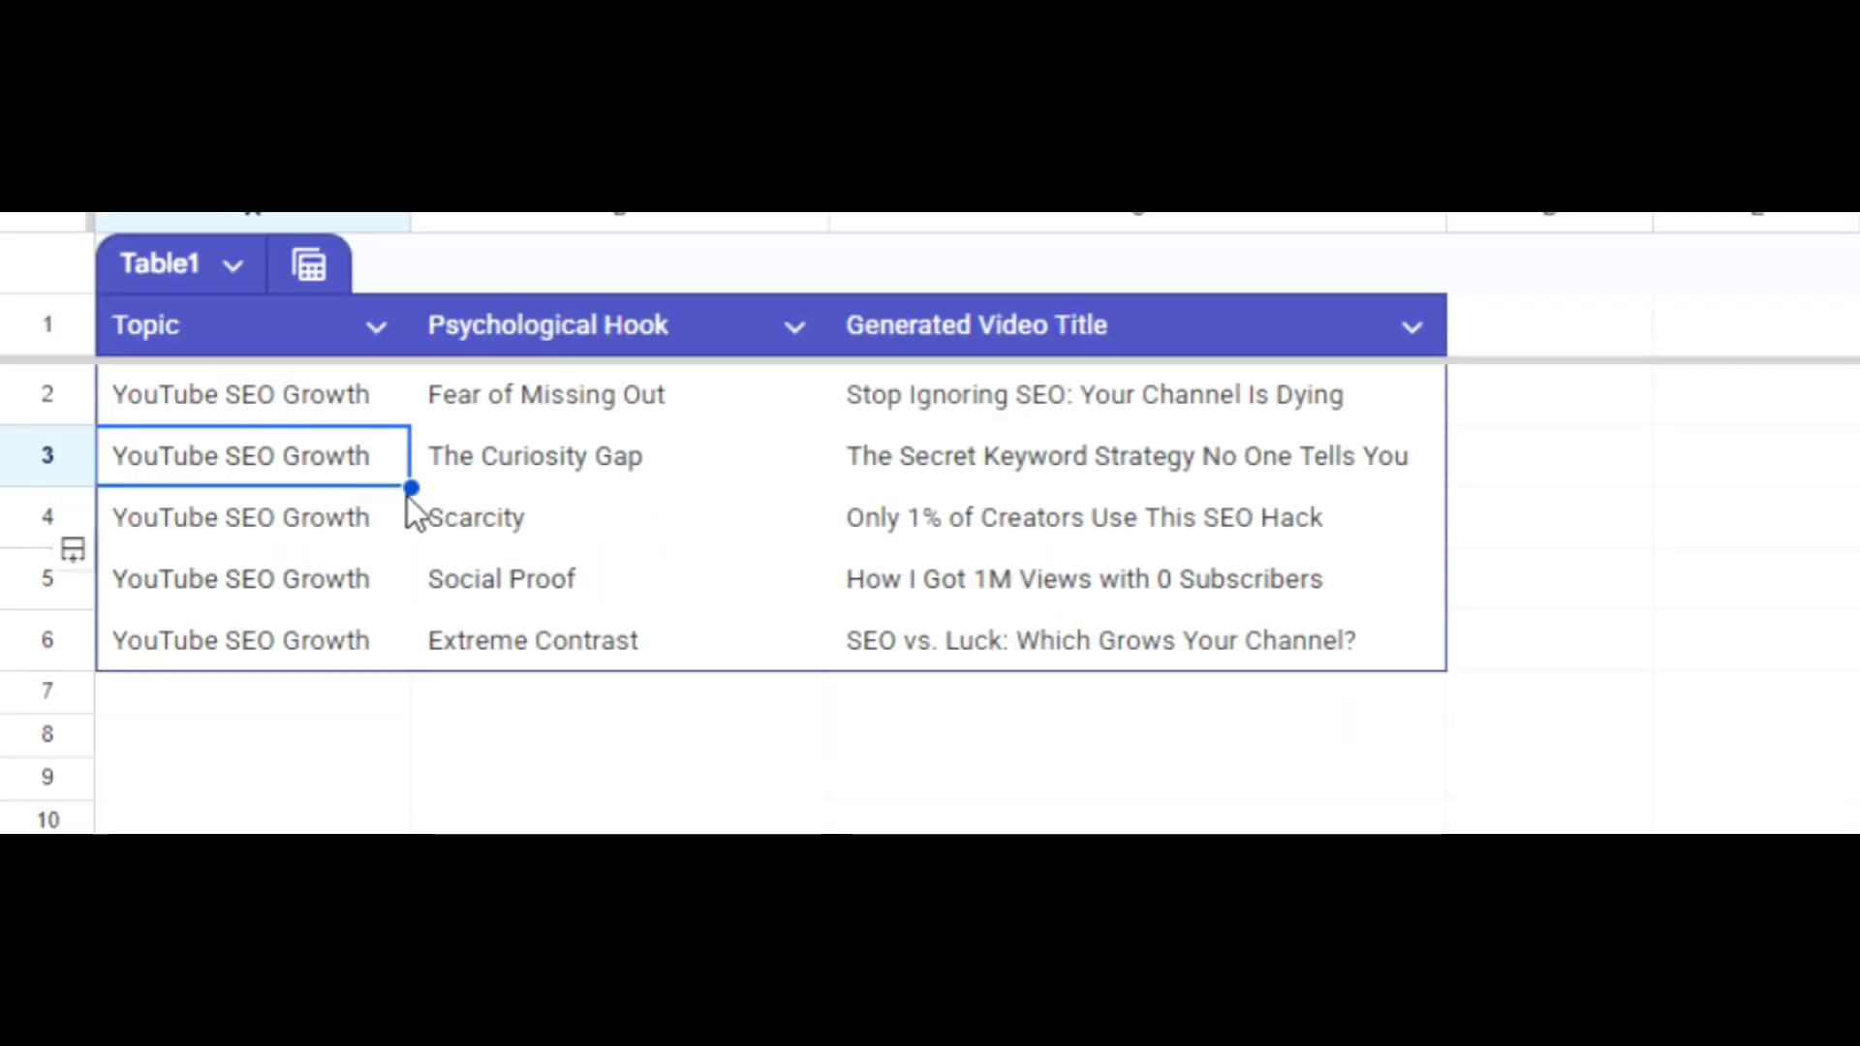
drag(411, 489, 409, 618)
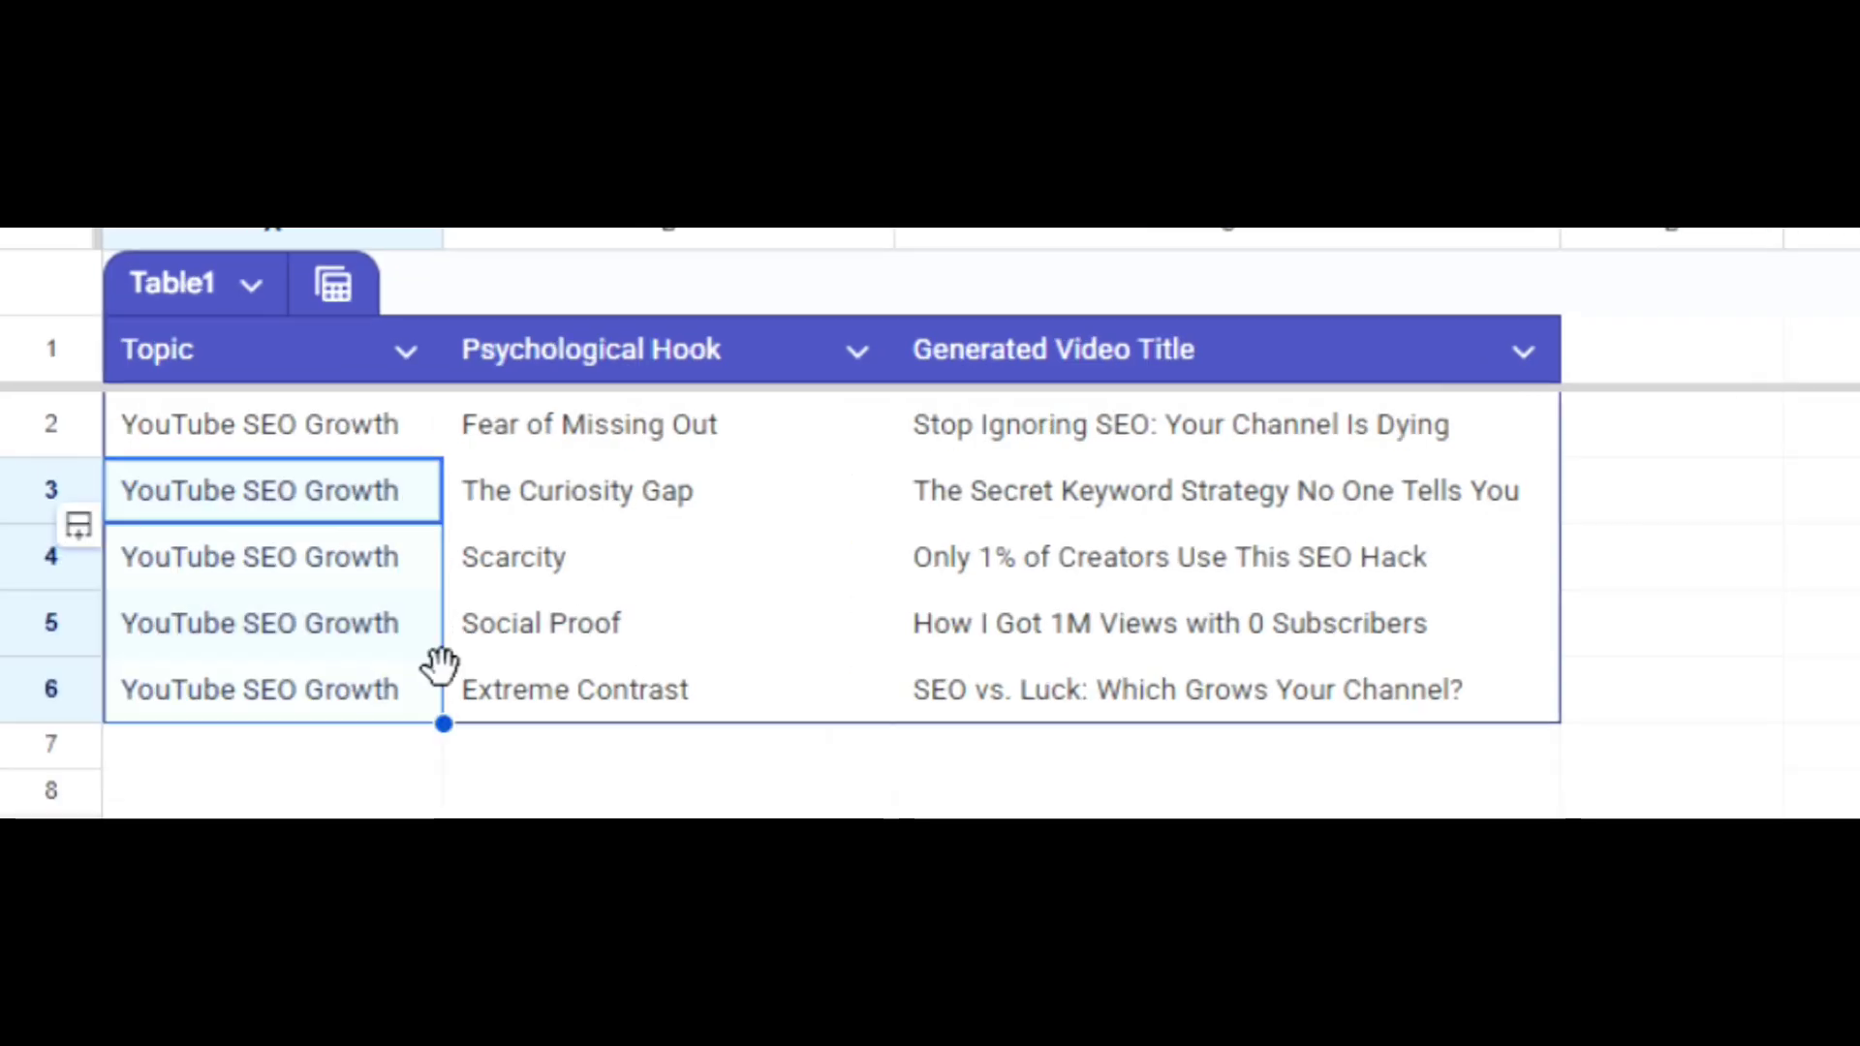
Re-enter the topic in A2 as "Youtube SEO Growth" so the linked topic cells follow it.
click(276, 424)
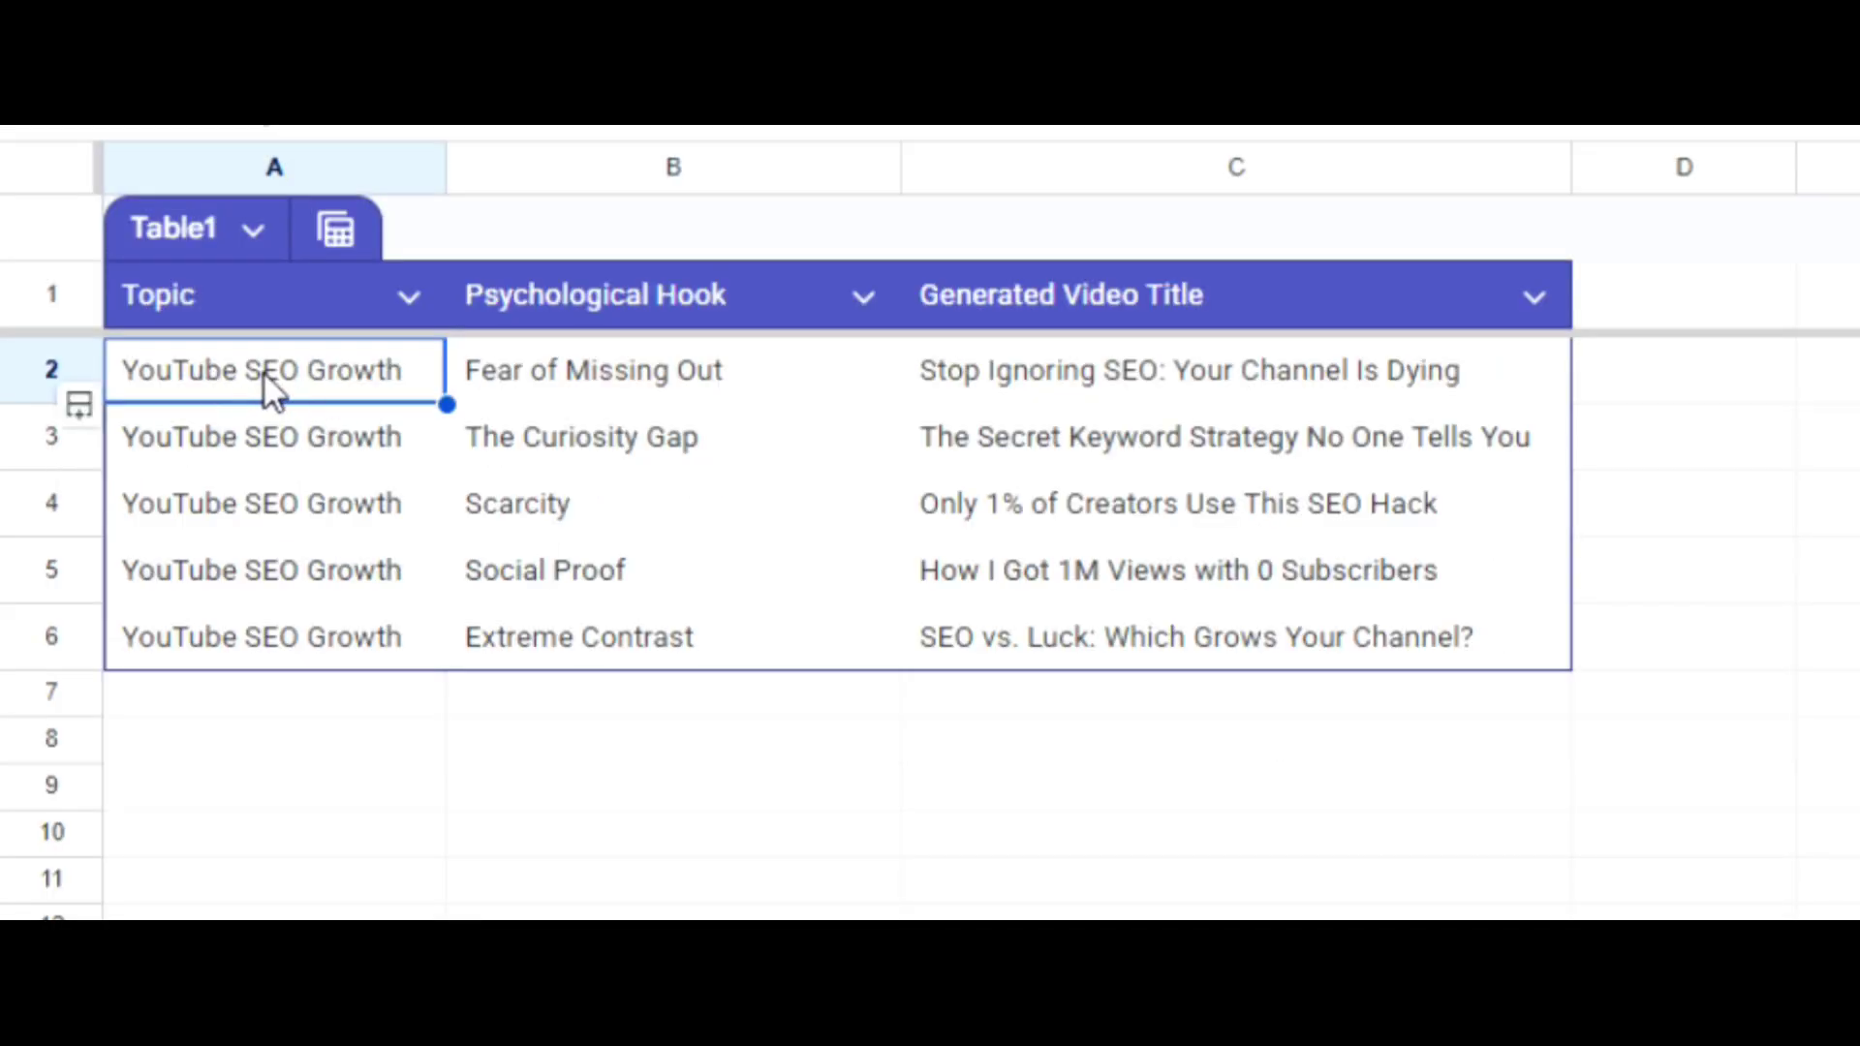
text(Youtube)
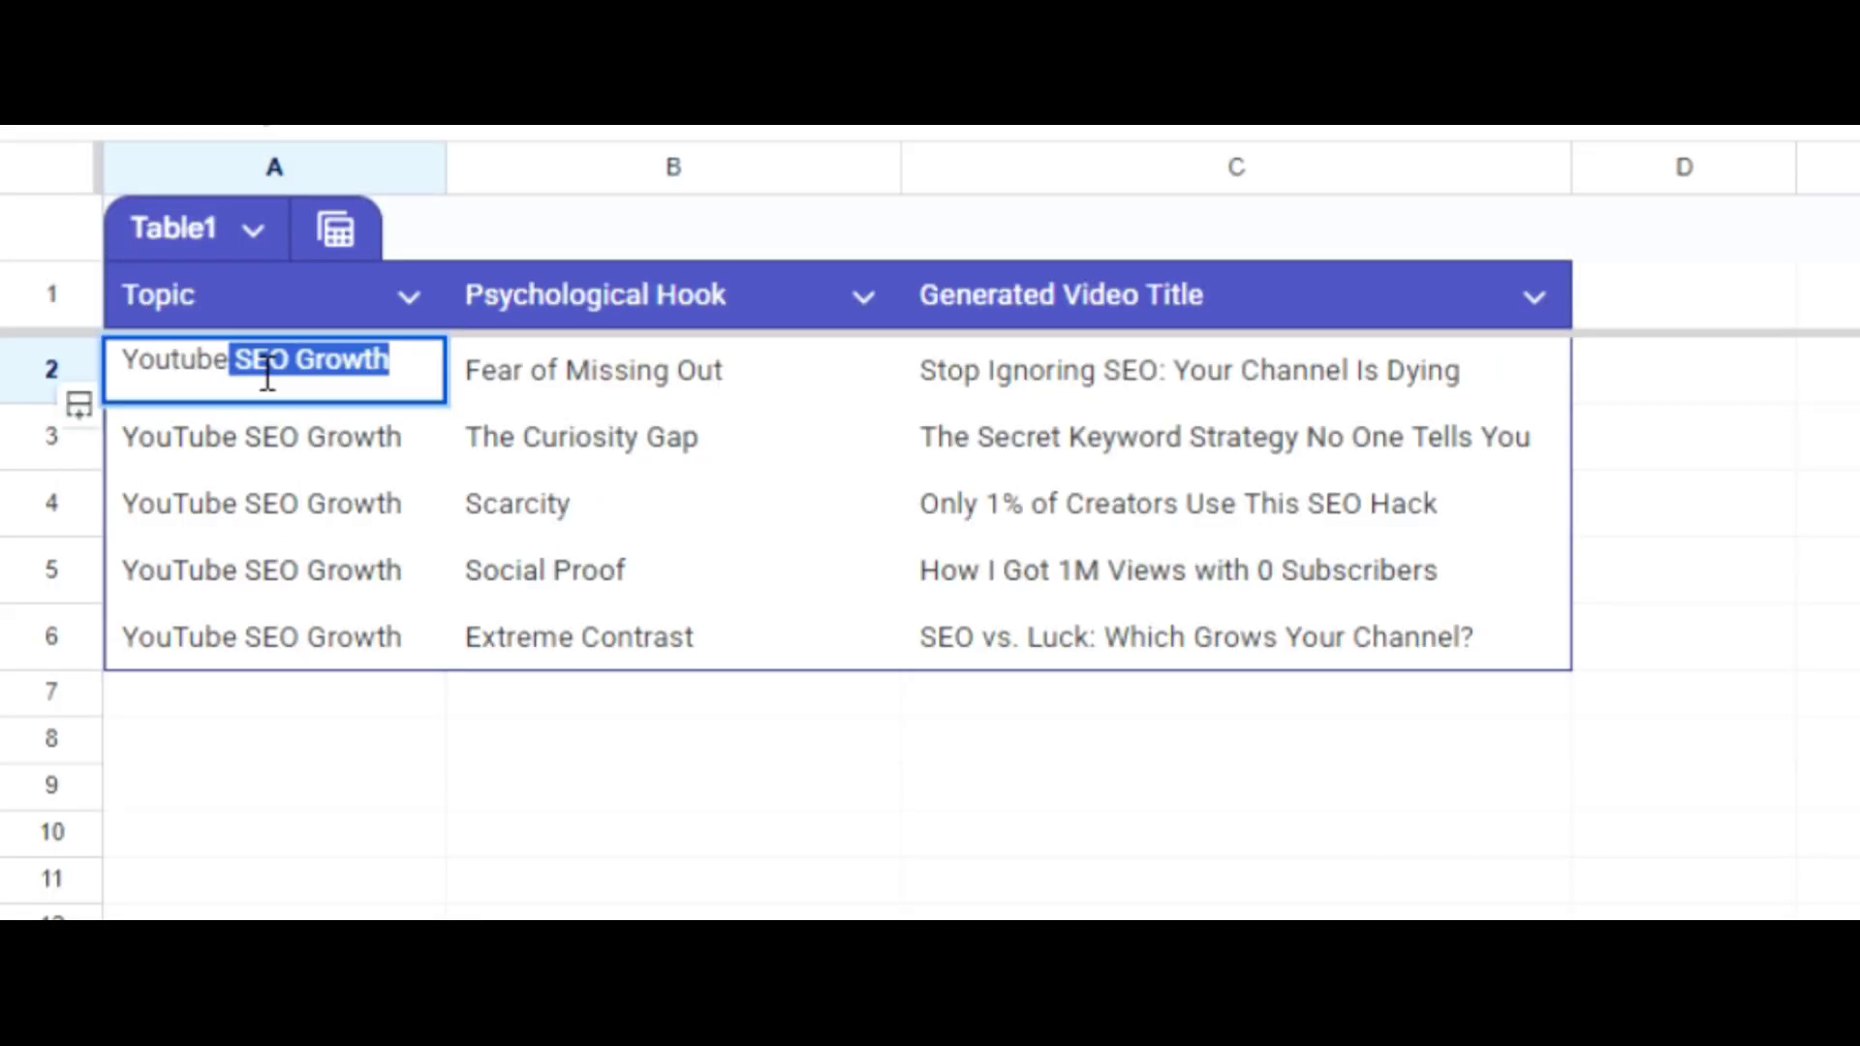
text( SEO)
key(Return)
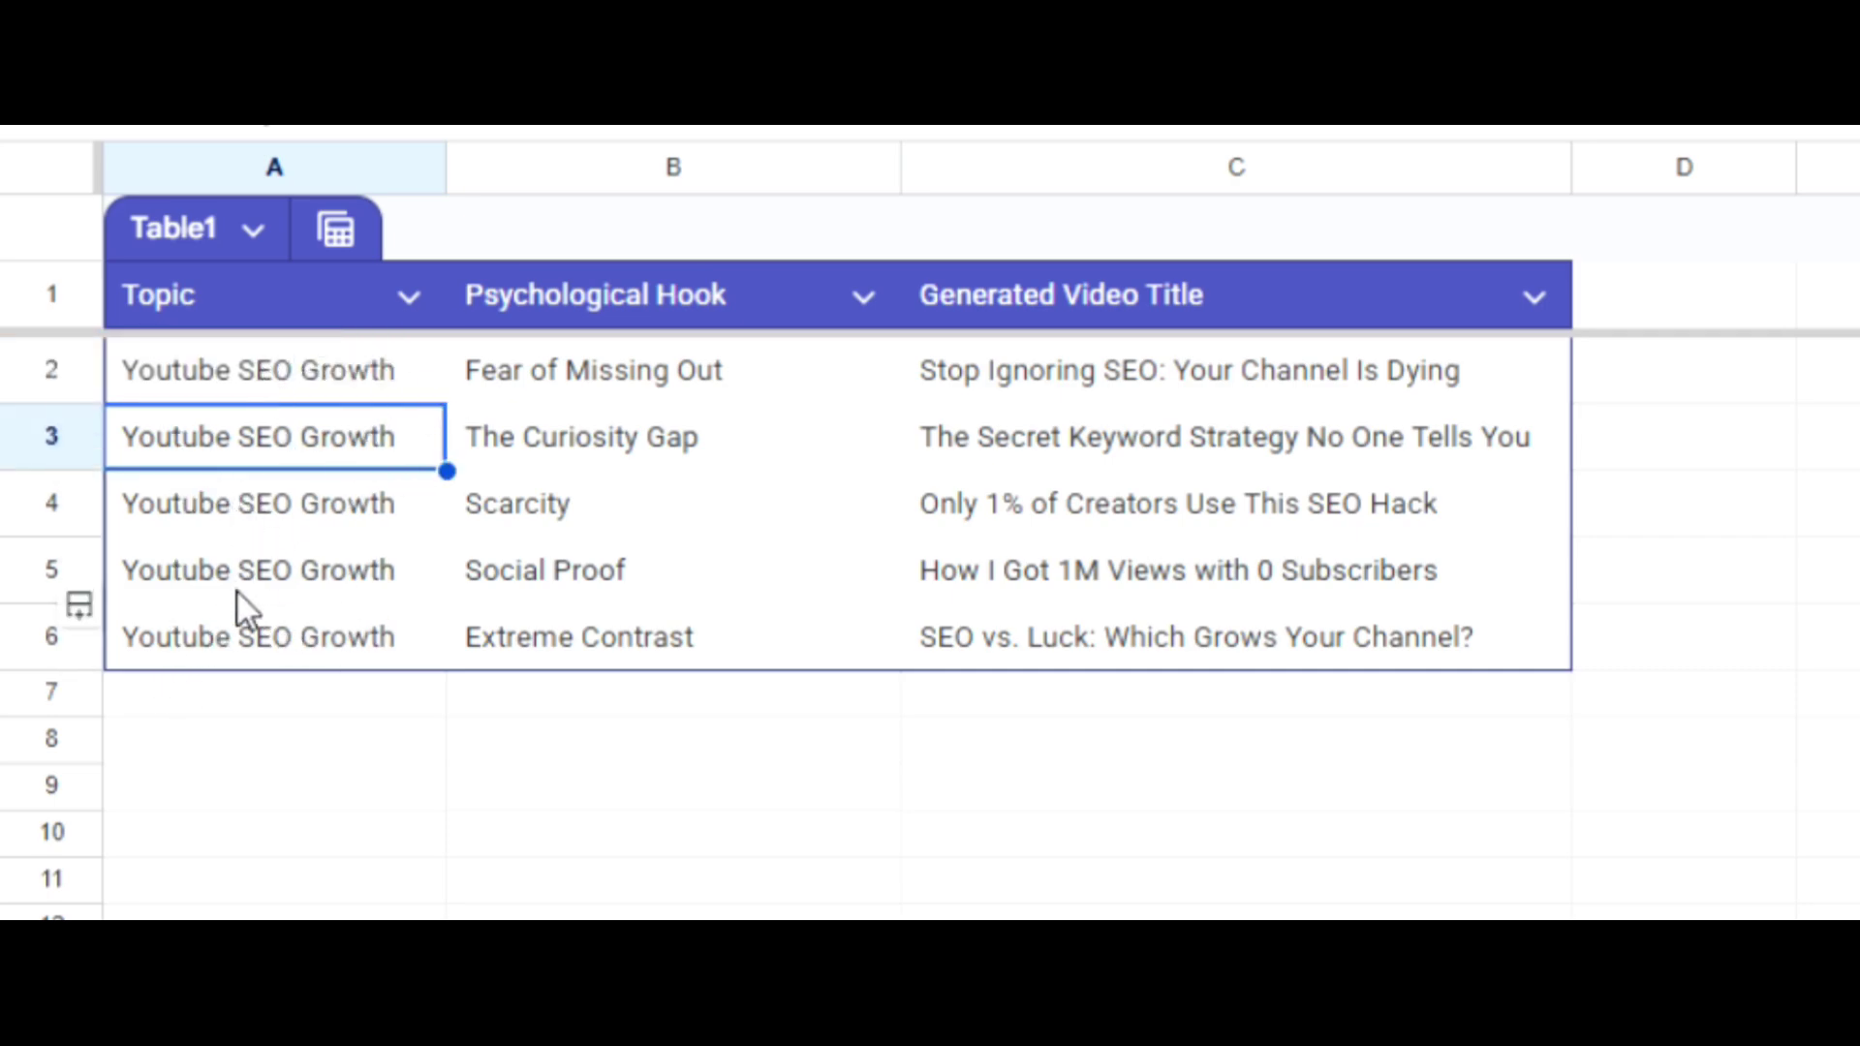
click(235, 376)
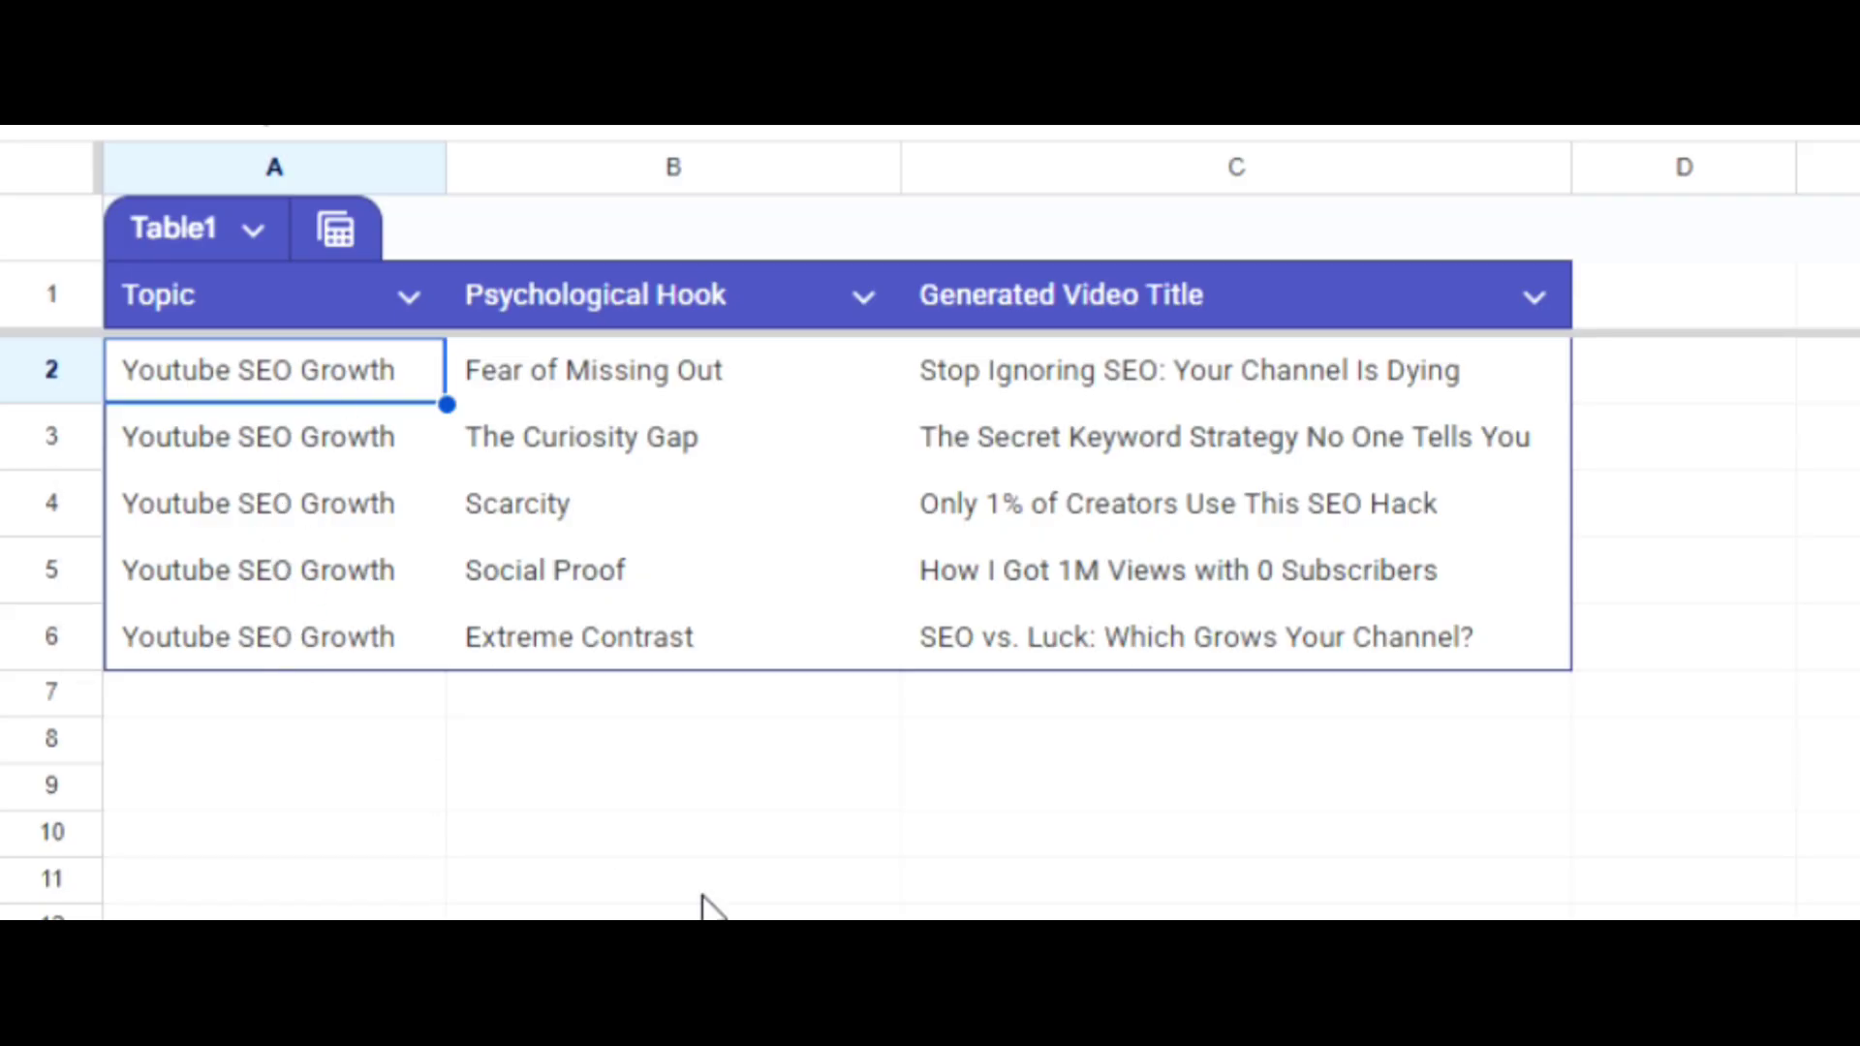
Replace the title in C2 with the copied AI formula for a clicky title under 60 characters using the topic and hook.
click(1012, 397)
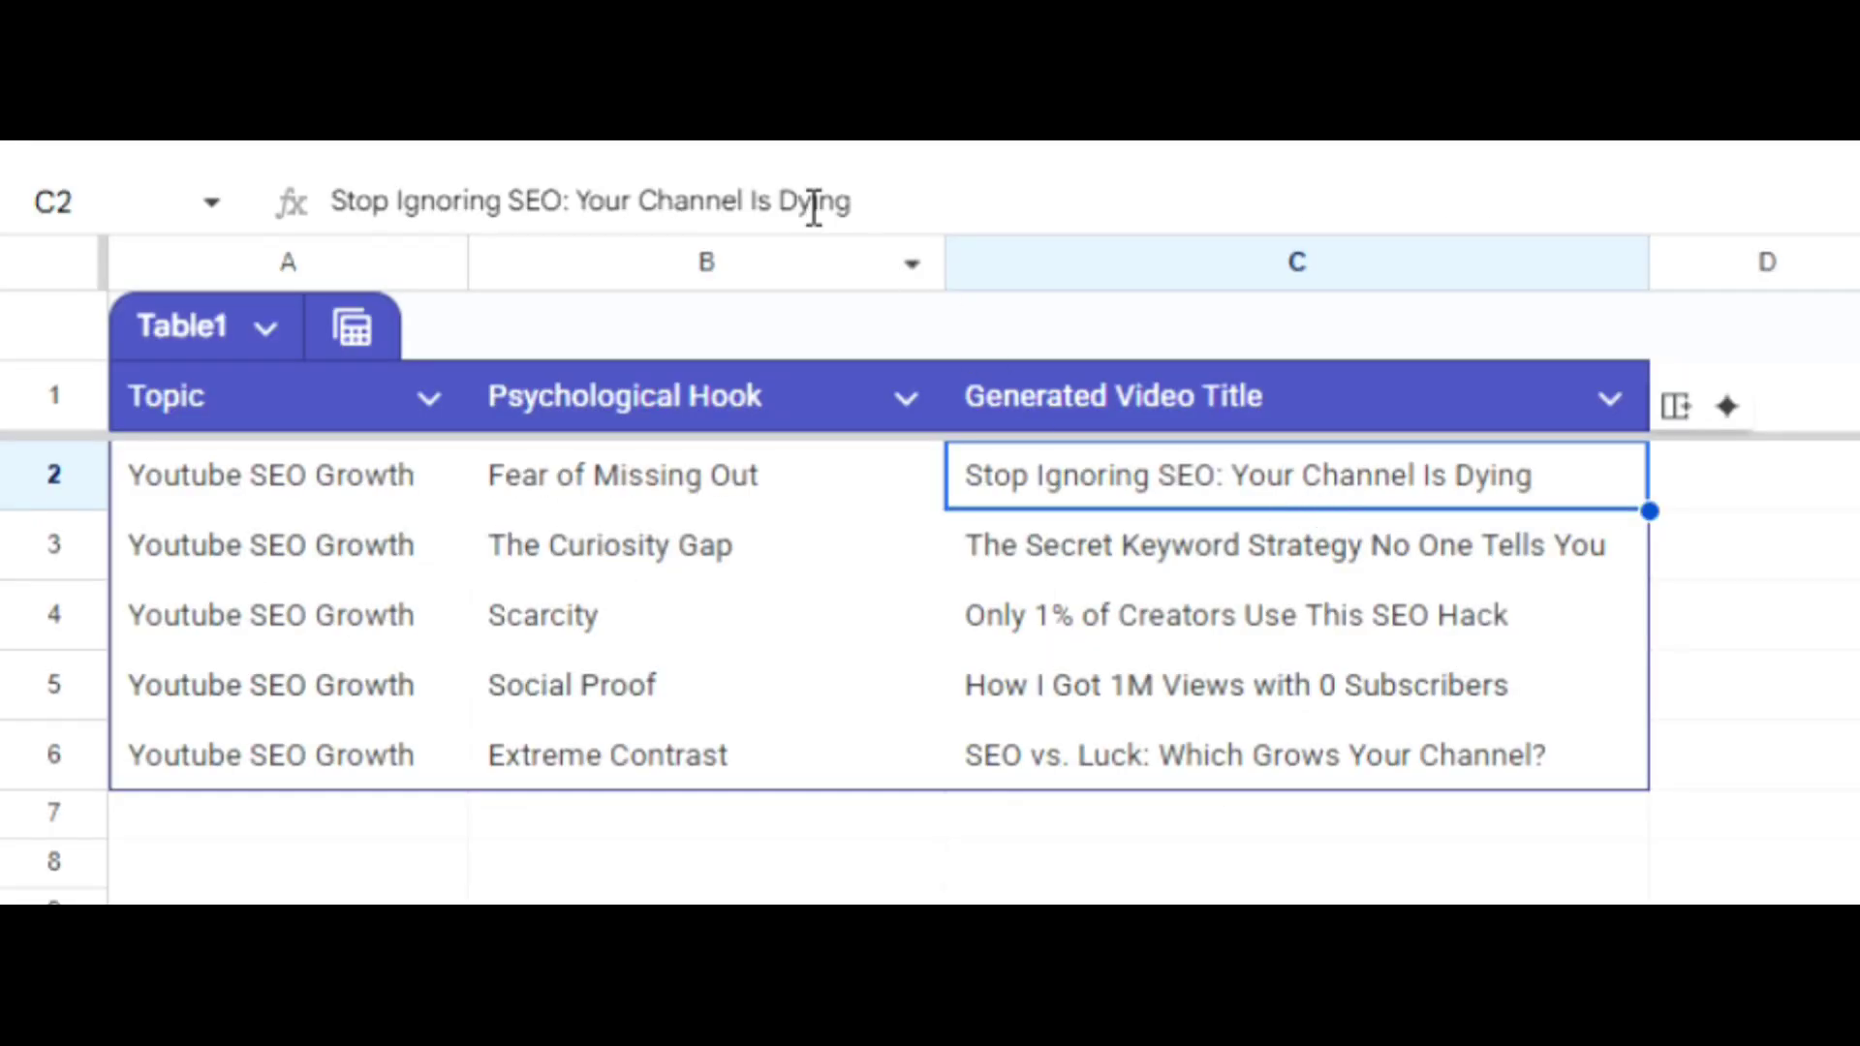
drag(455, 246, 163, 253)
key(ctrl+v)
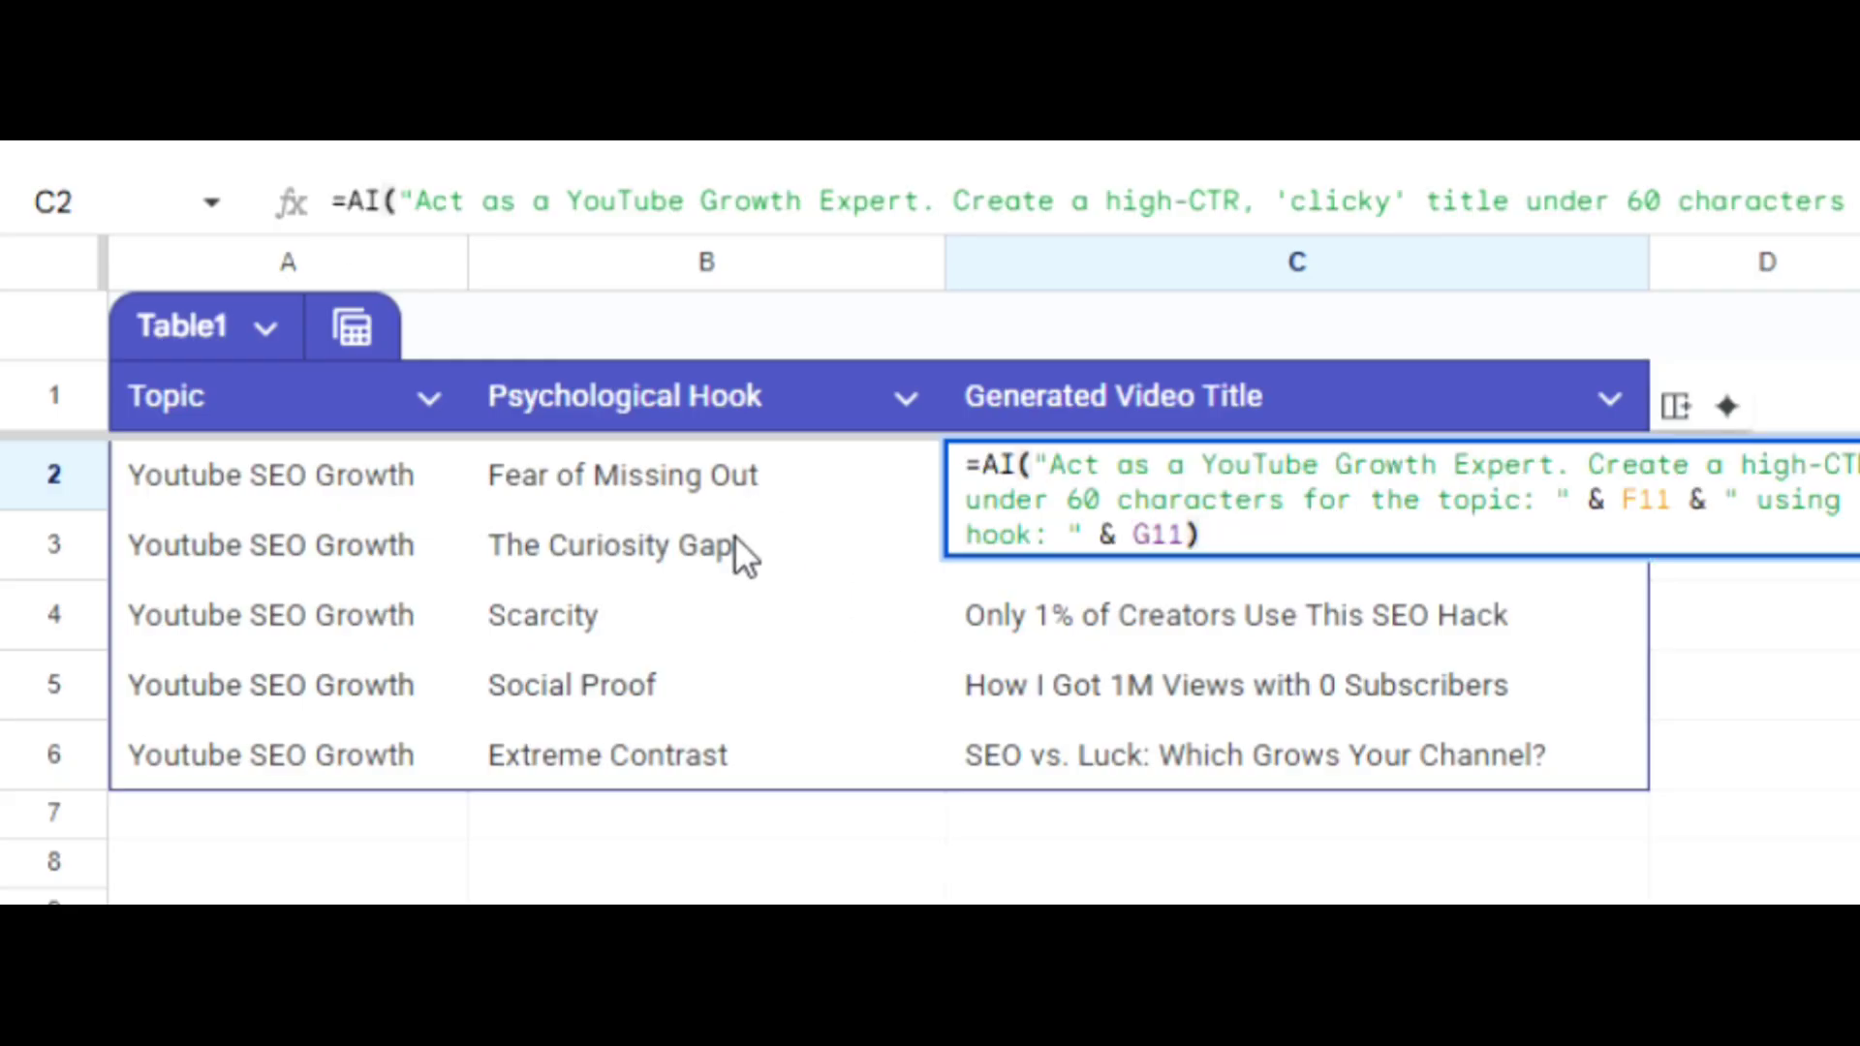
key(Return)
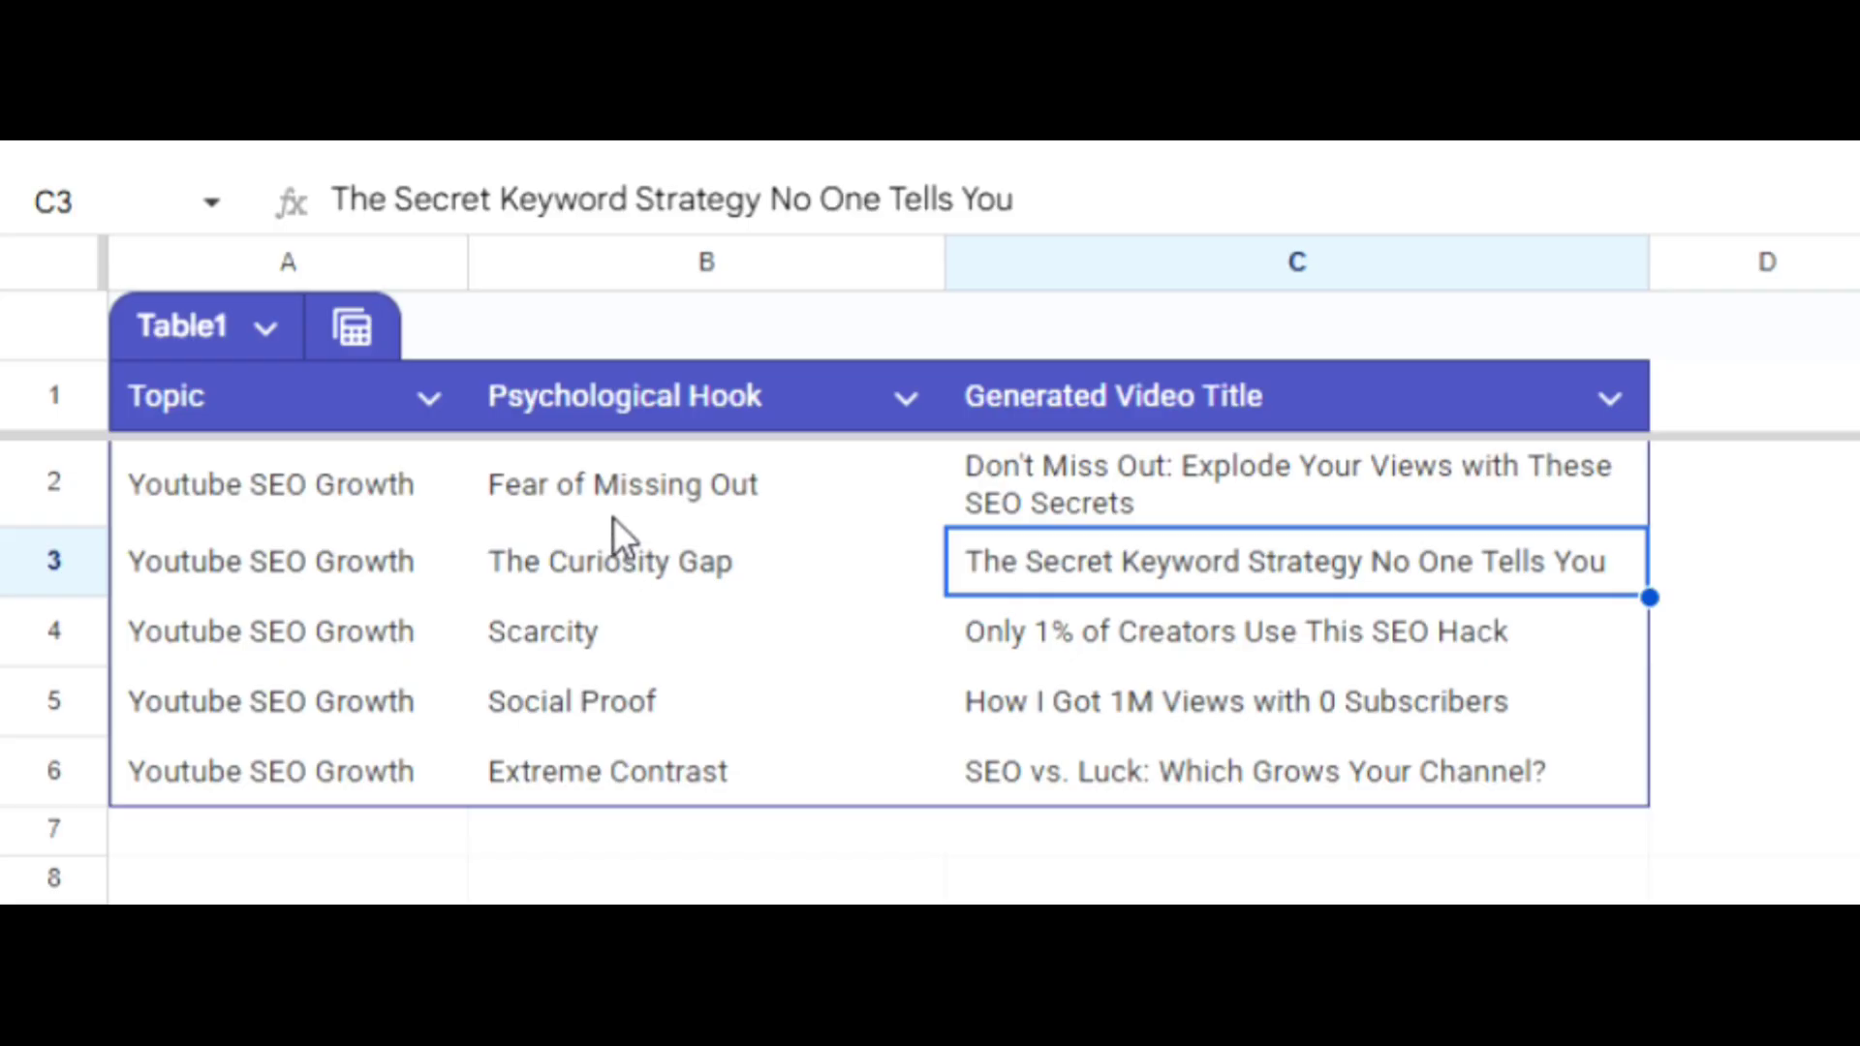
Fill the AI title formula from C2 down through C6.
click(1176, 494)
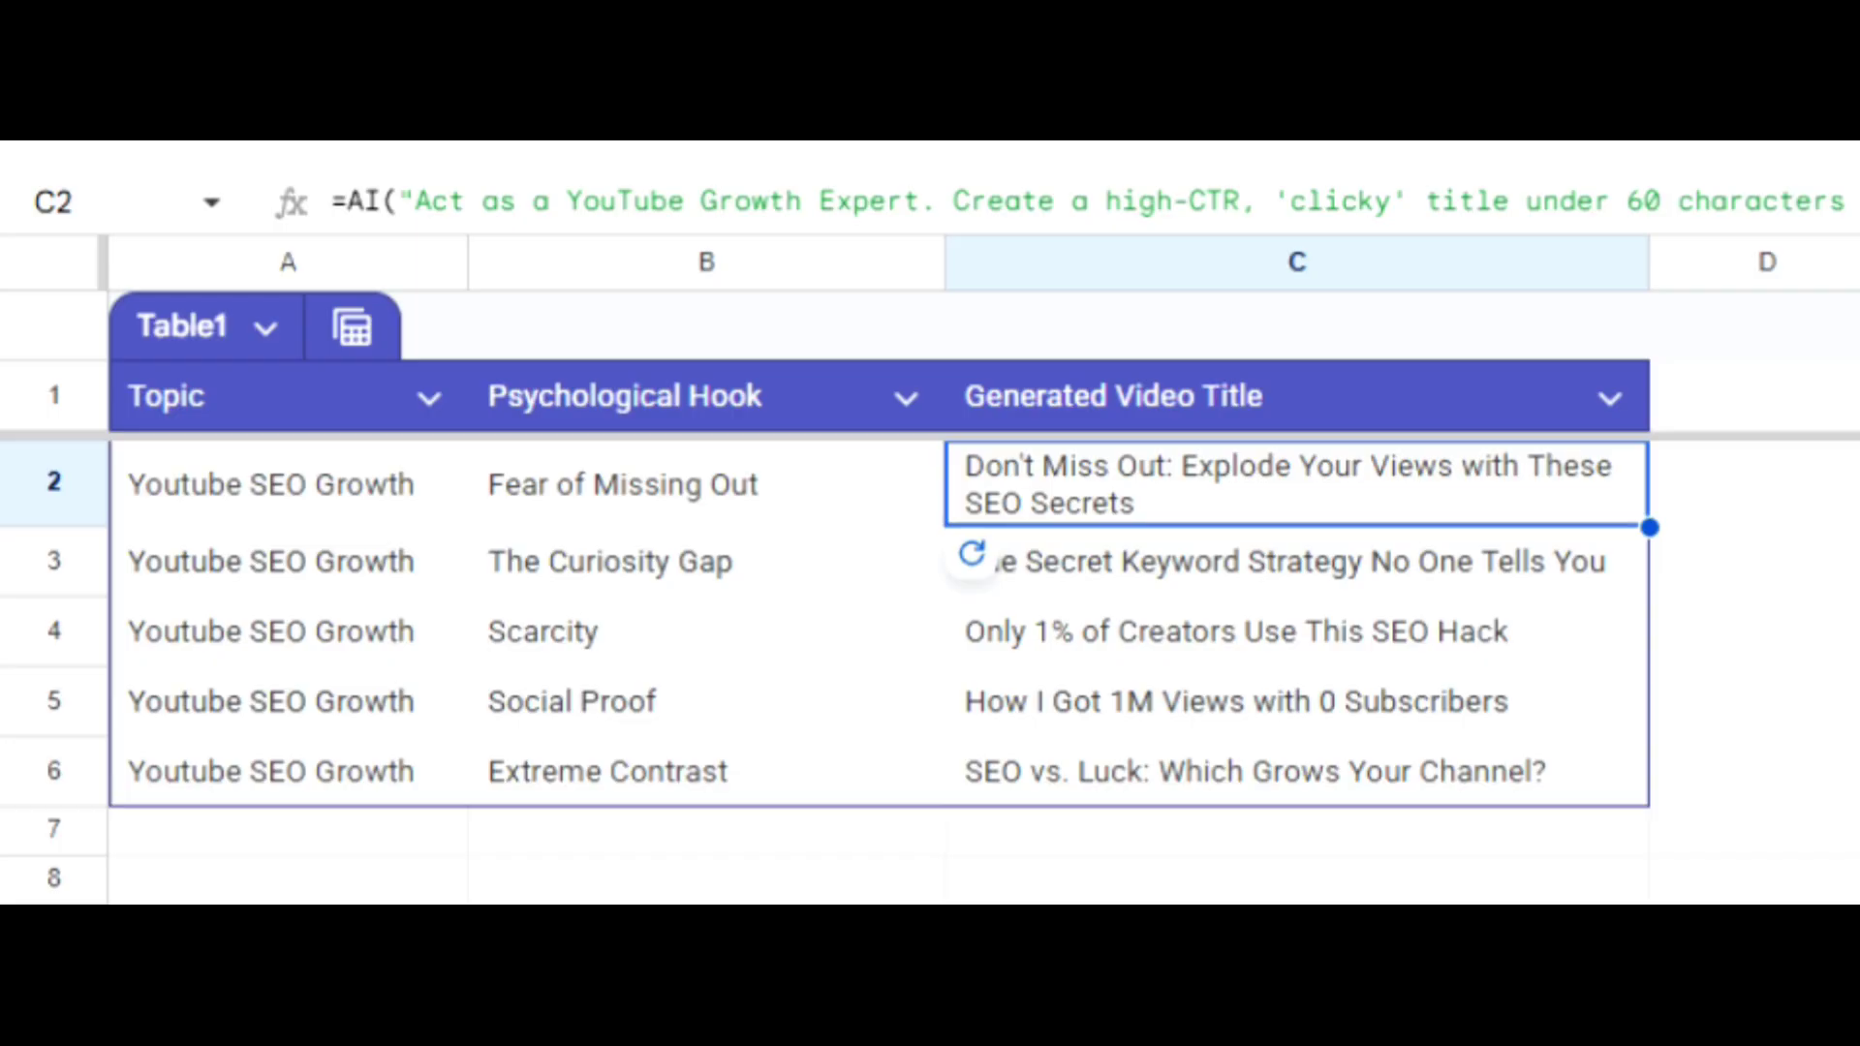
click(1419, 557)
click(1411, 498)
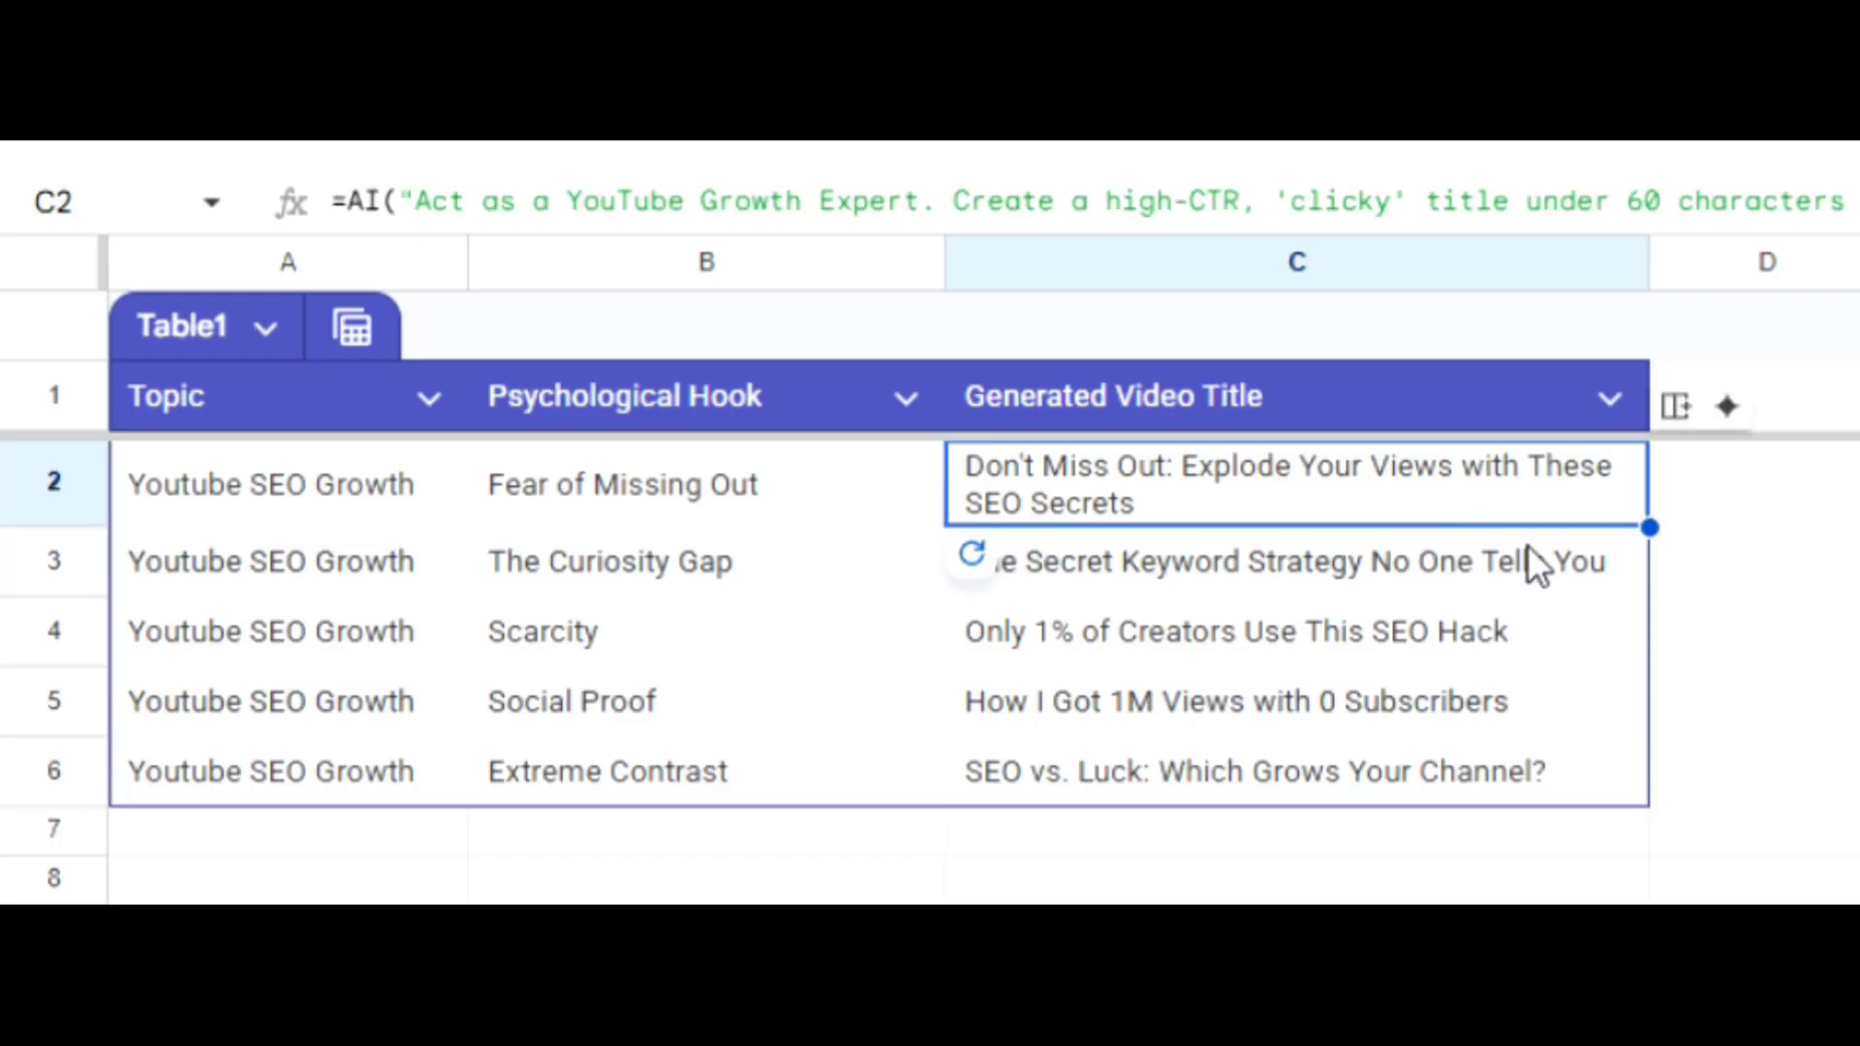
drag(1649, 528, 1619, 765)
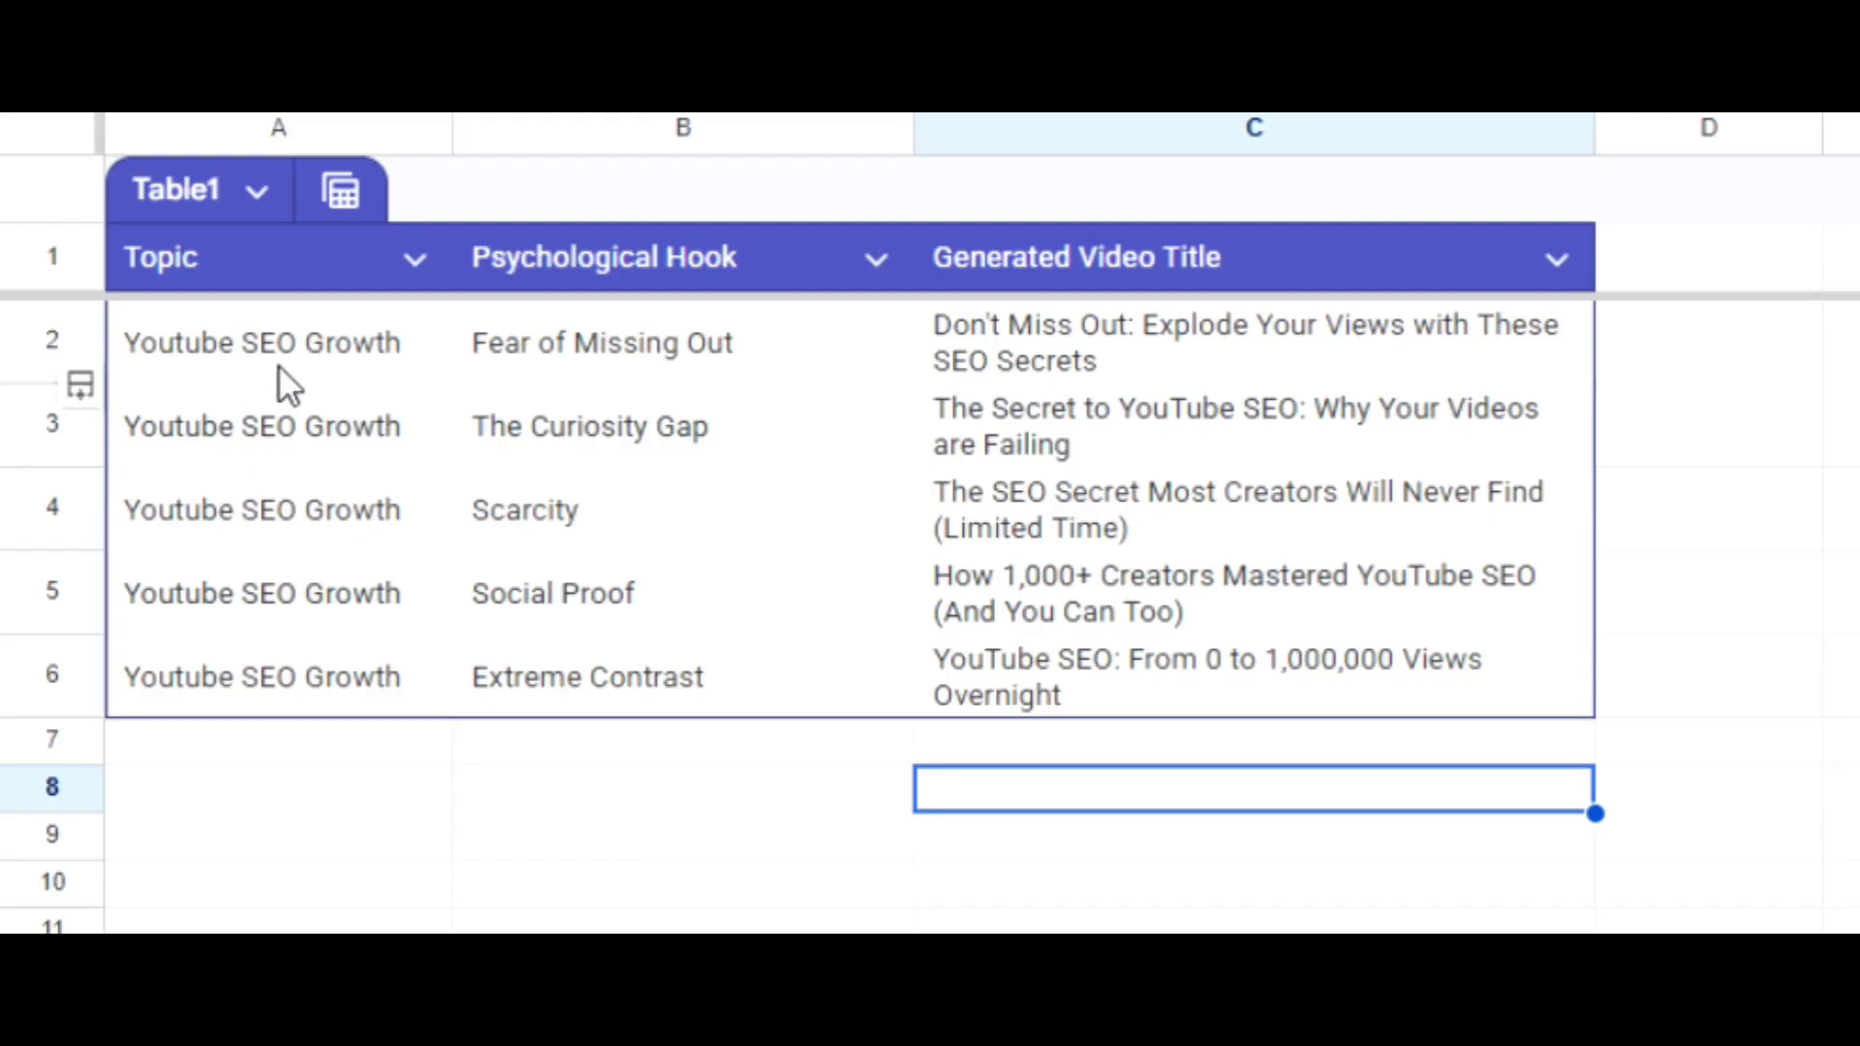
Set the topic in A2 to "how to cook chicken" and refresh the AI-generated title in C2.
click(285, 358)
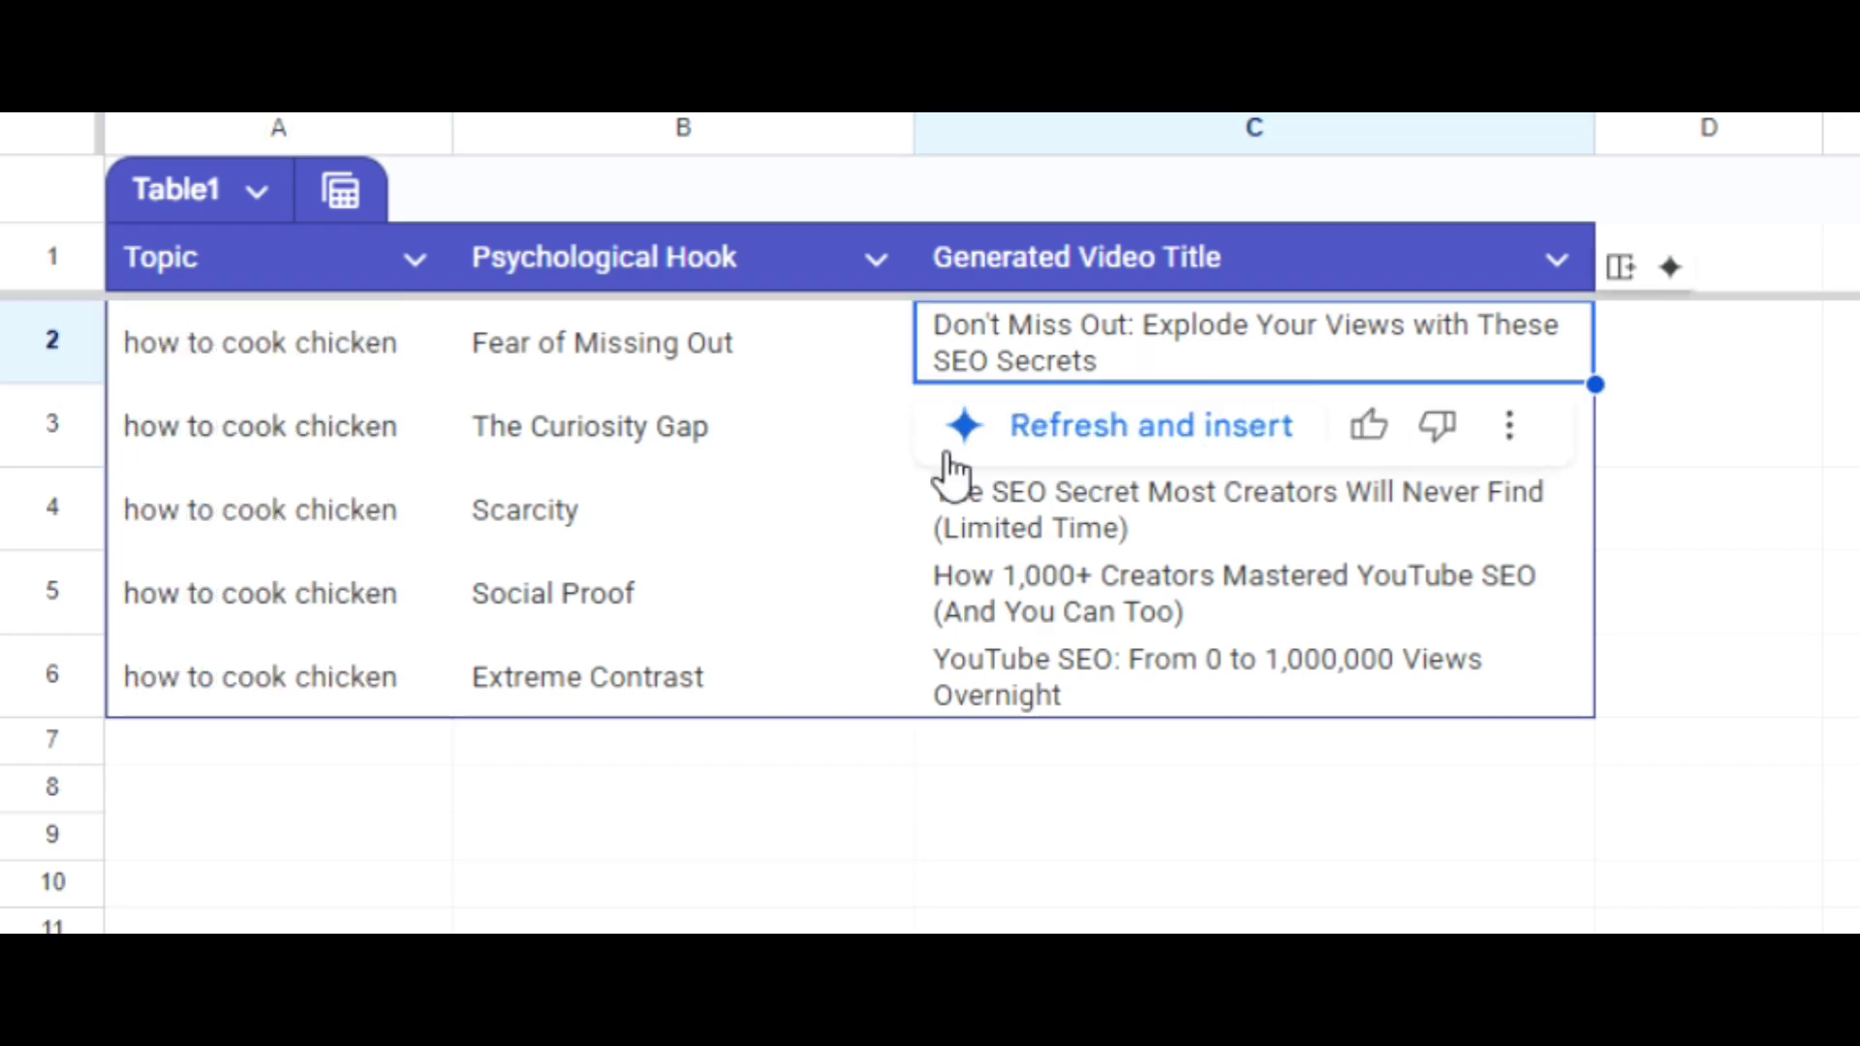
click(966, 436)
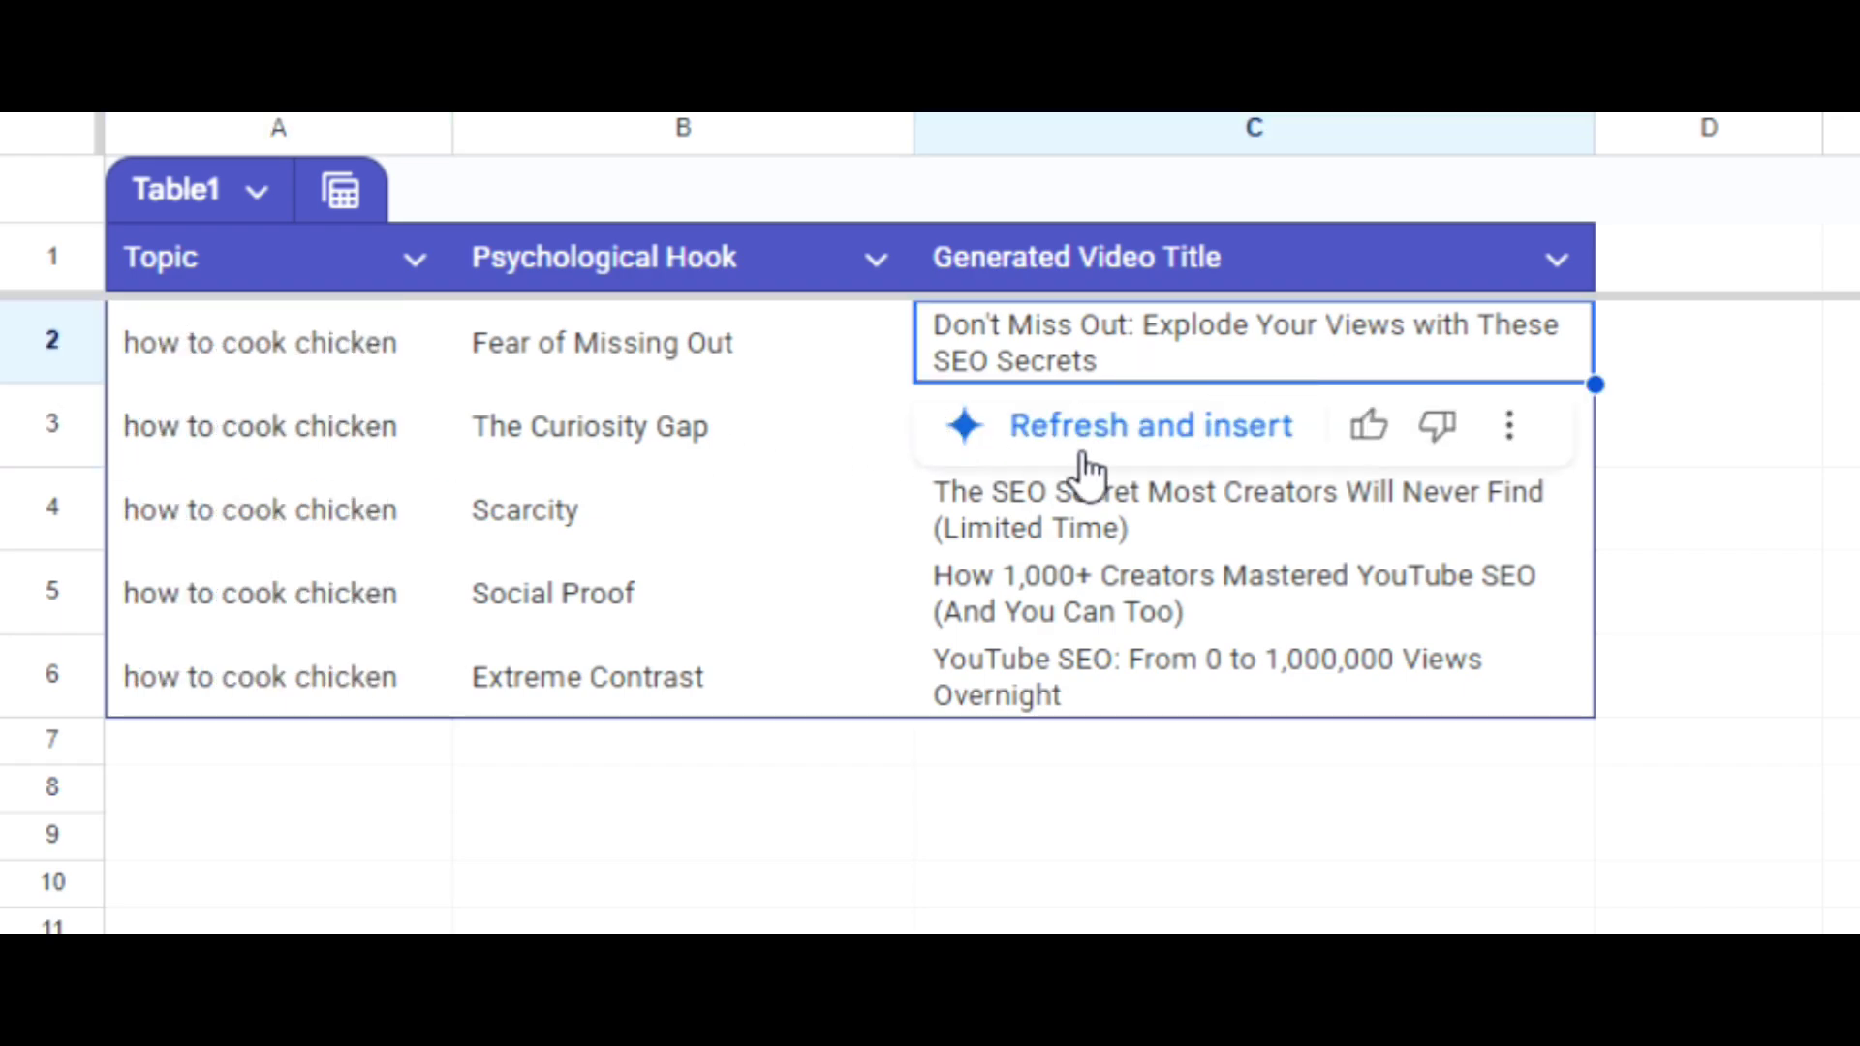
click(1099, 436)
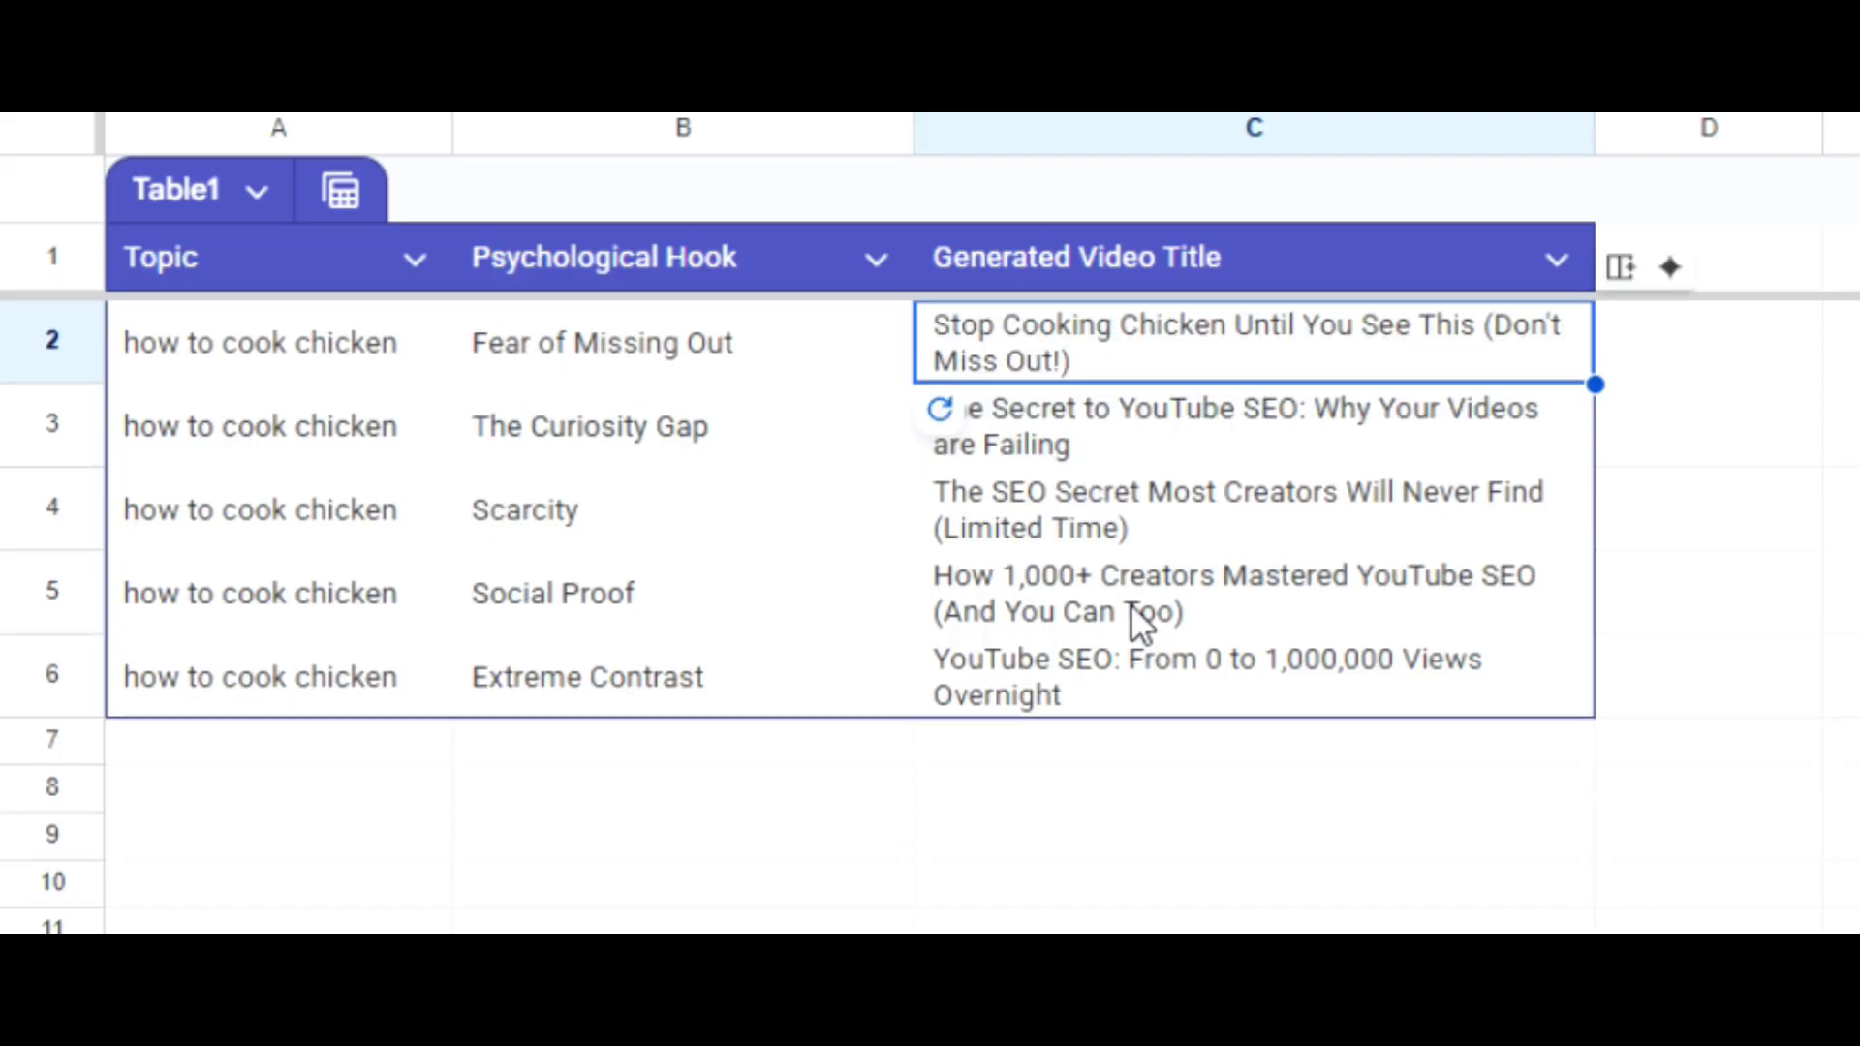
Refresh the AI-generated video titles in the remaining table rows, C3 through C6, for the chicken topic.
click(294, 353)
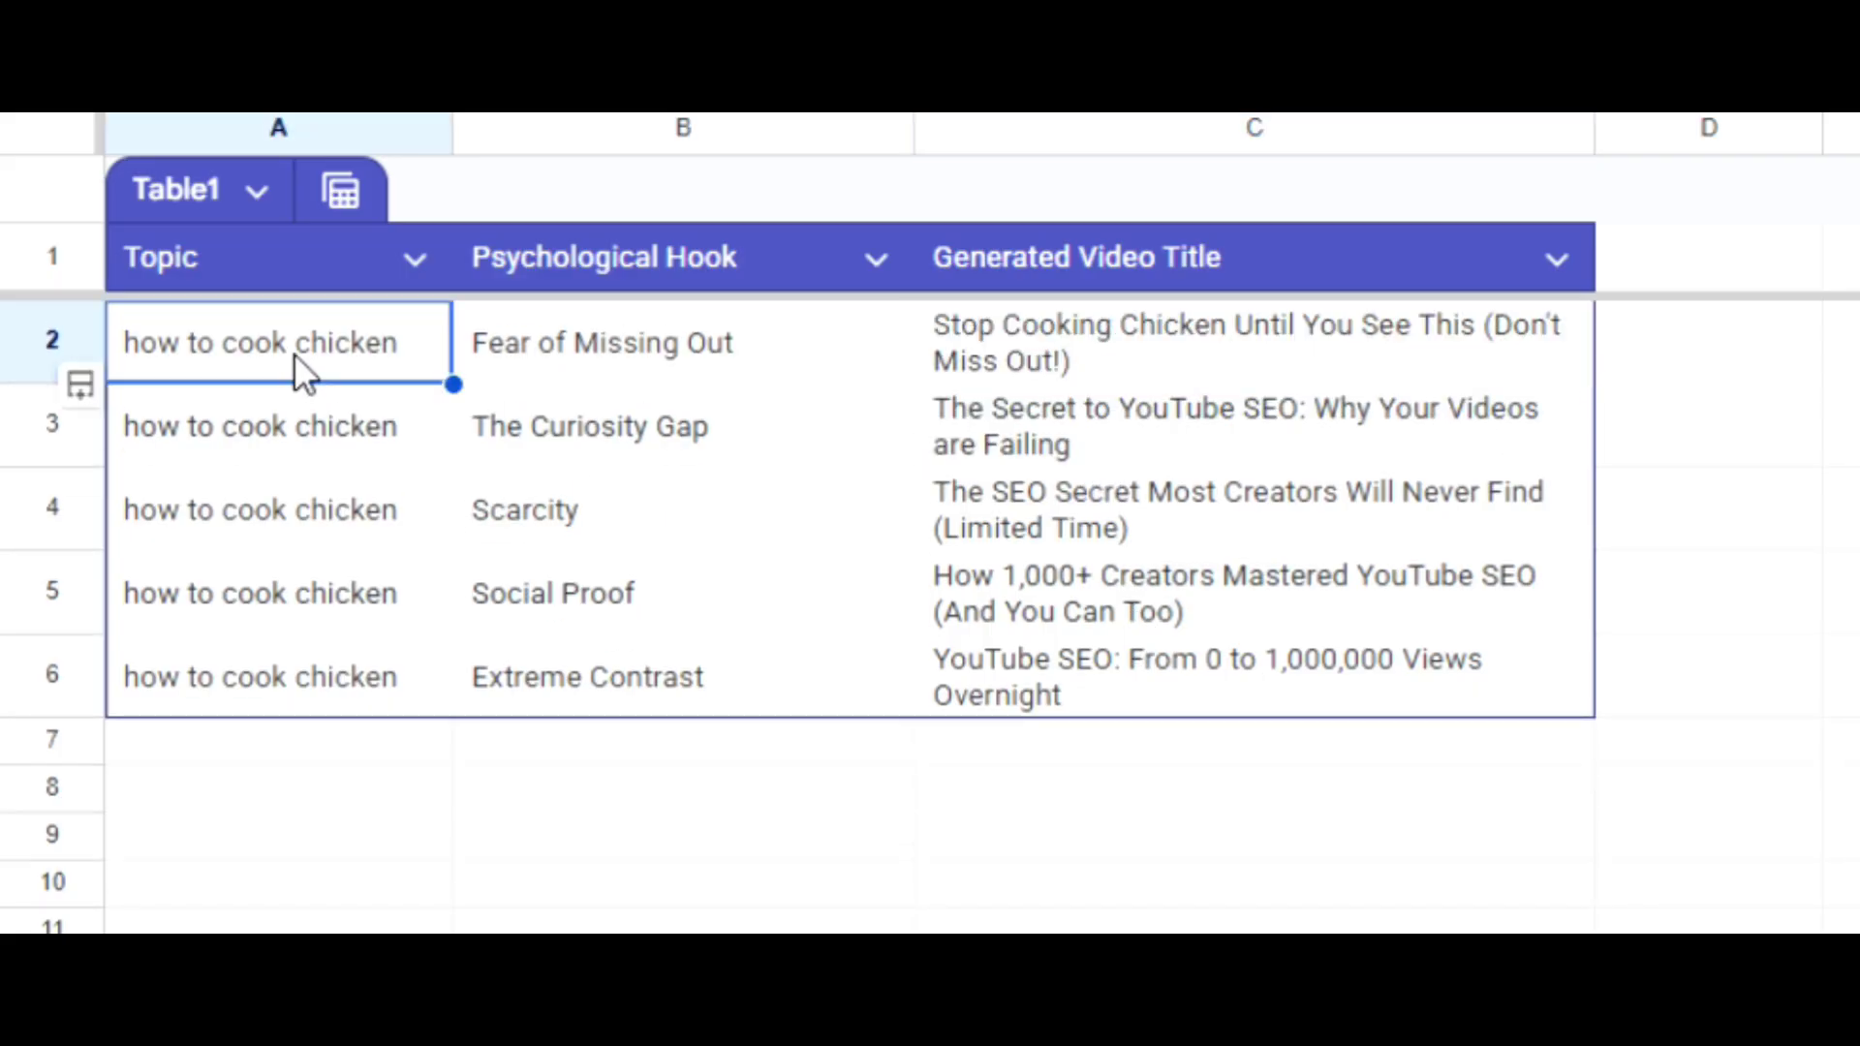
click(612, 350)
click(1124, 361)
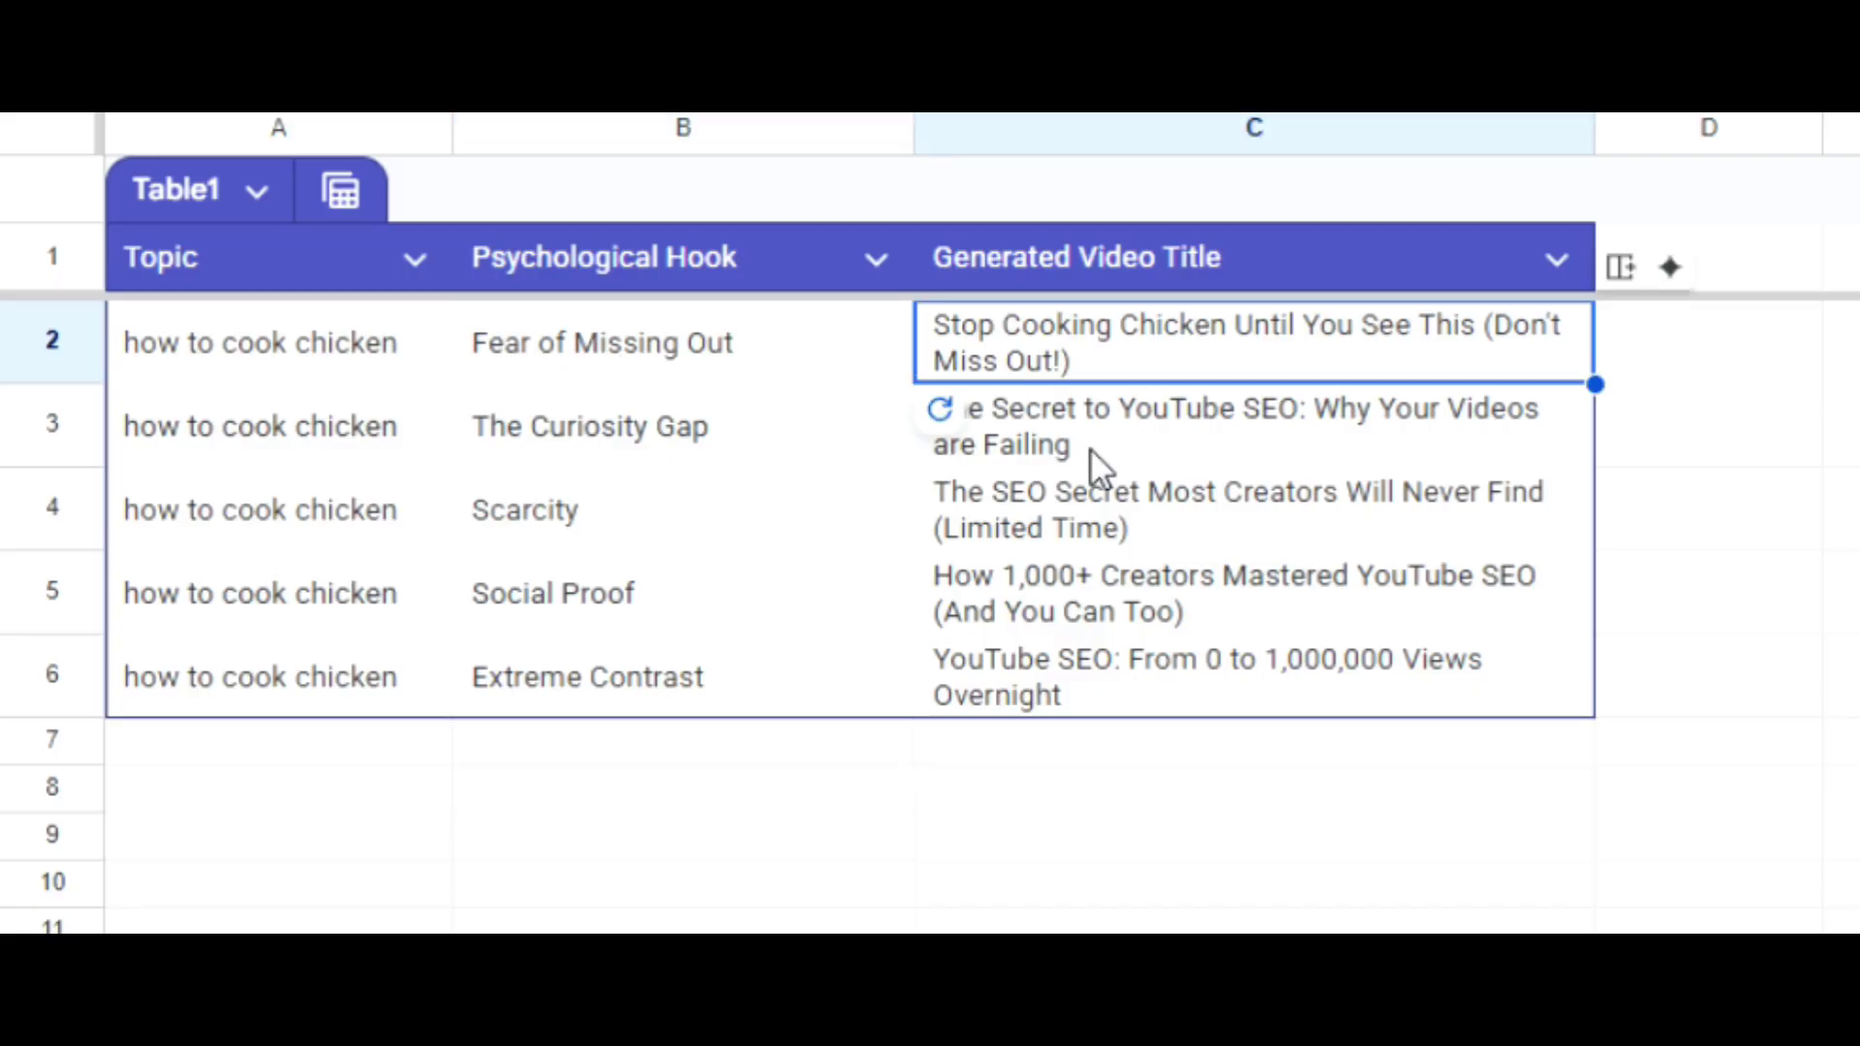
click(1090, 446)
mouse_move(955, 528)
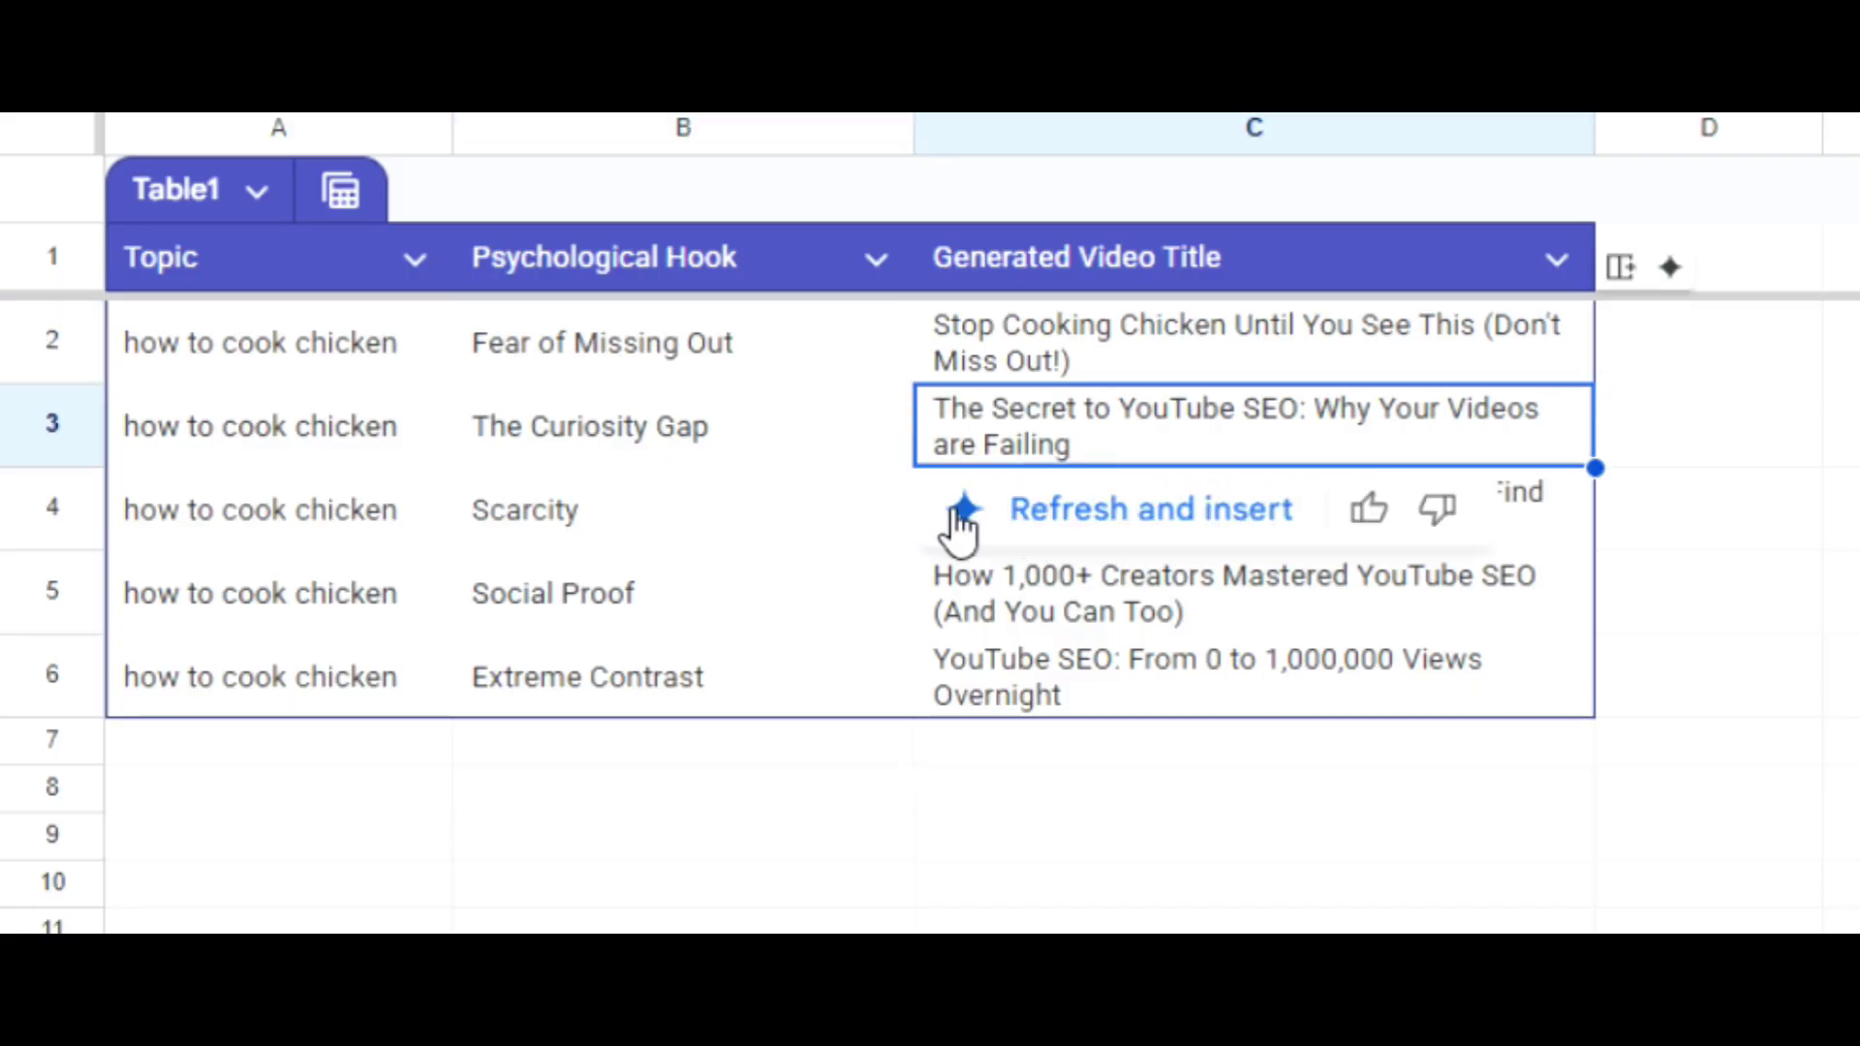
click(1083, 525)
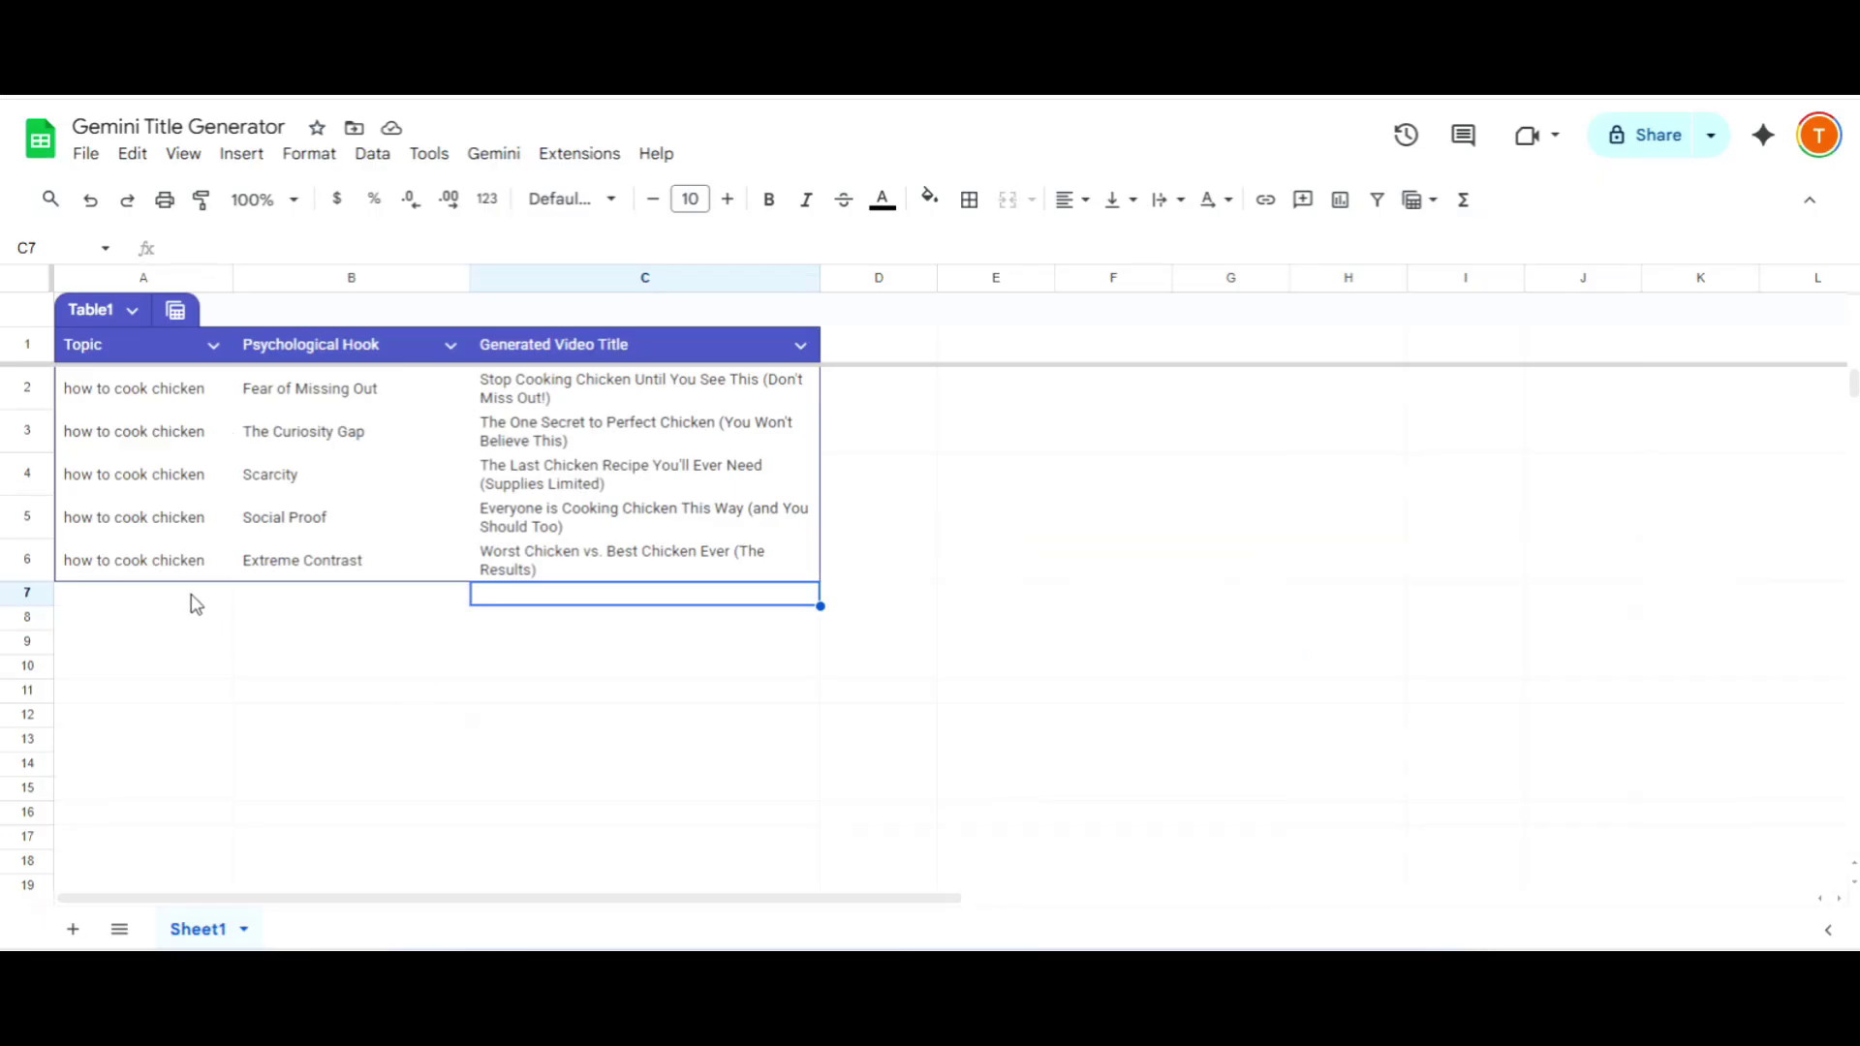
click(194, 595)
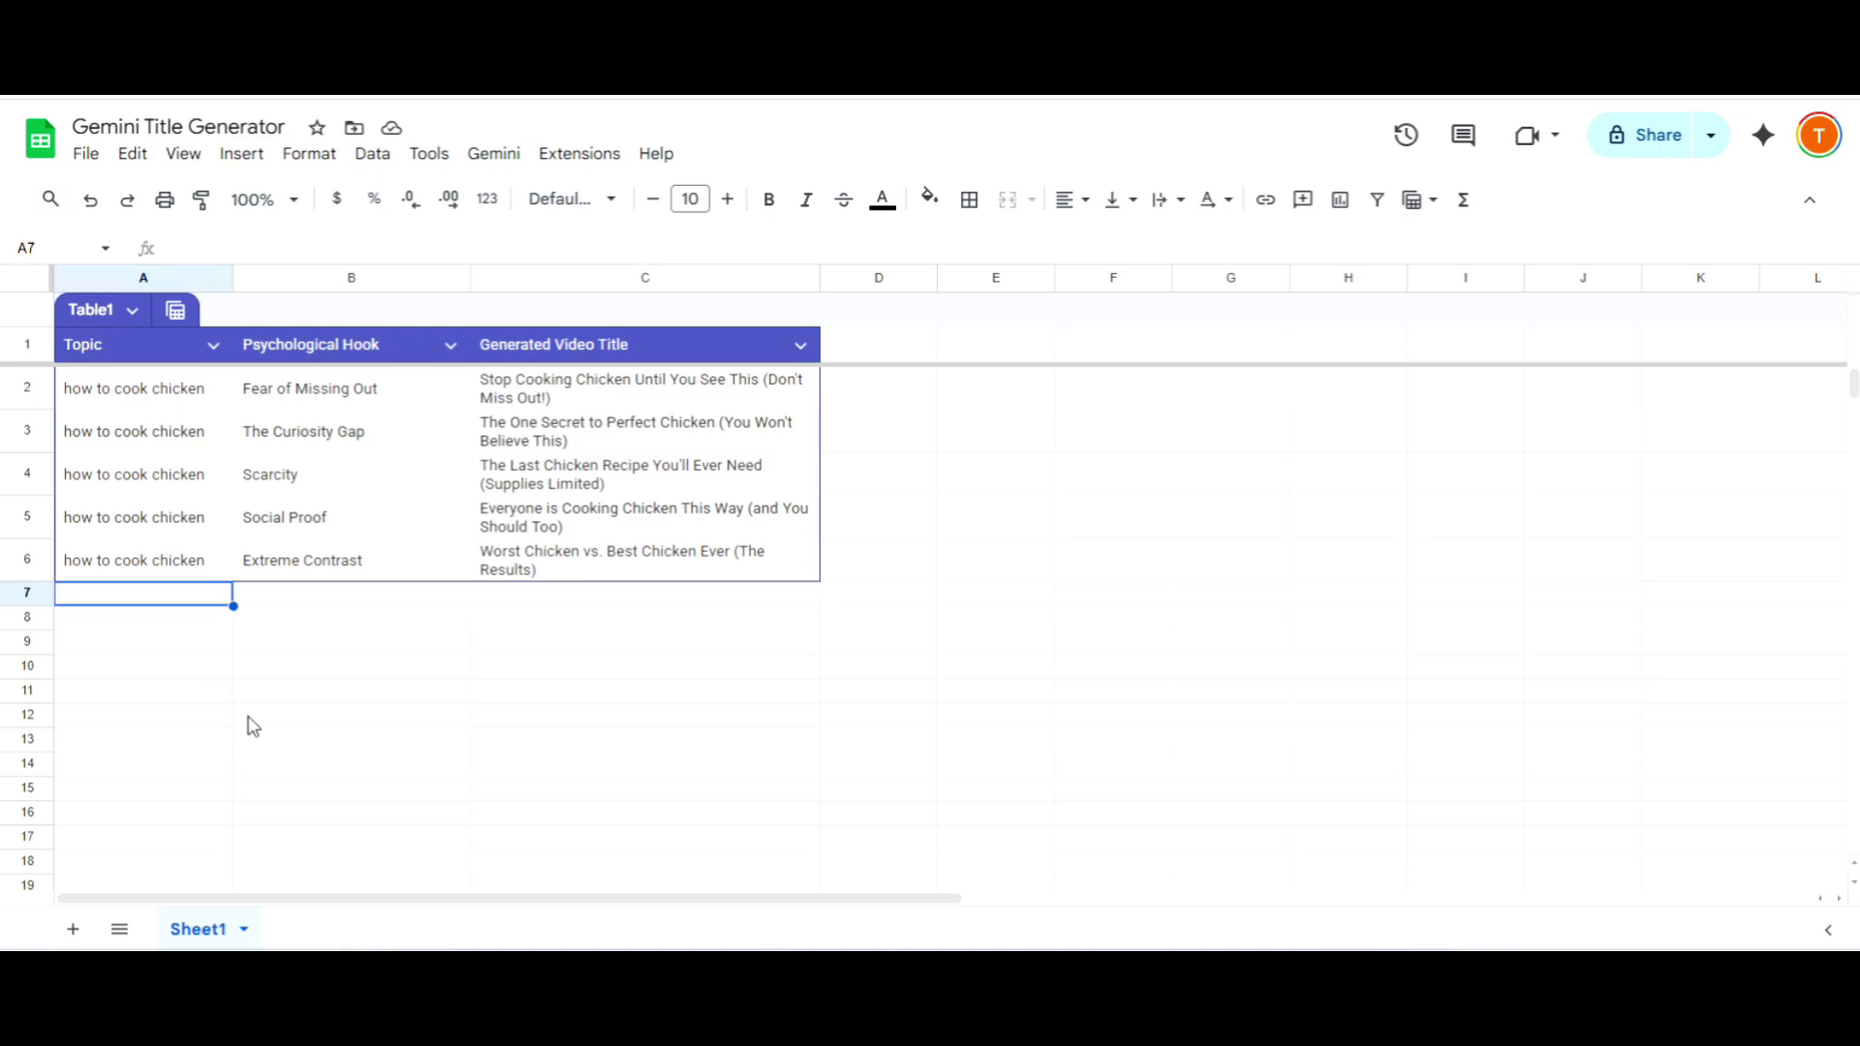